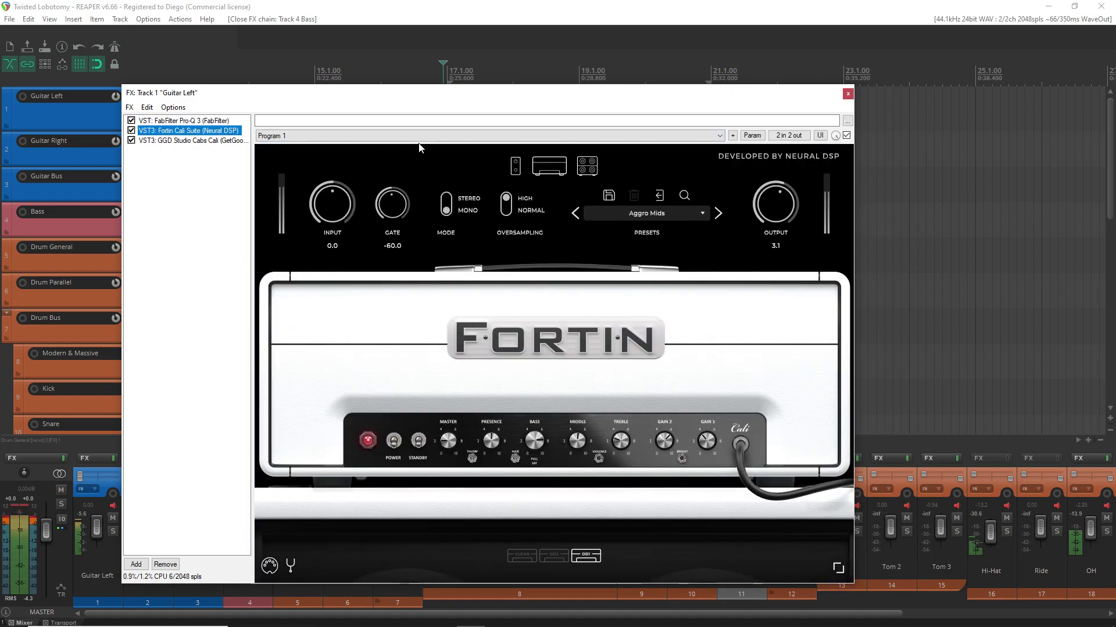
- Examine the GGD Studio Cabs Cali cabinets, microphones and user presets on the Guitar Left track, and close its effects chain
left_click(203, 142)
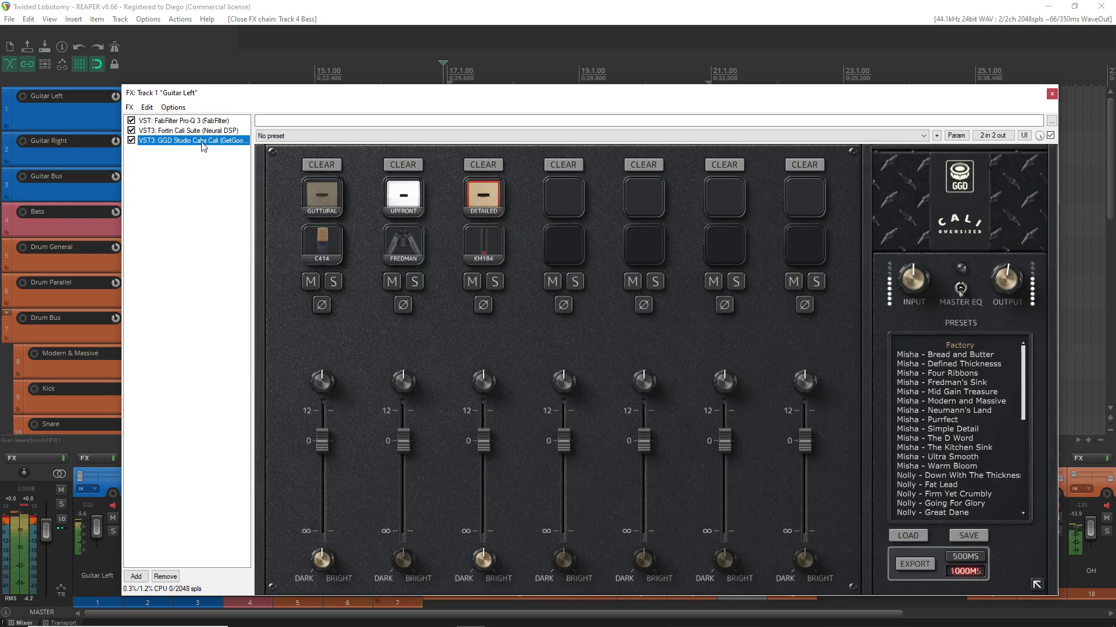
left_click_drag(1021, 375, 1019, 485)
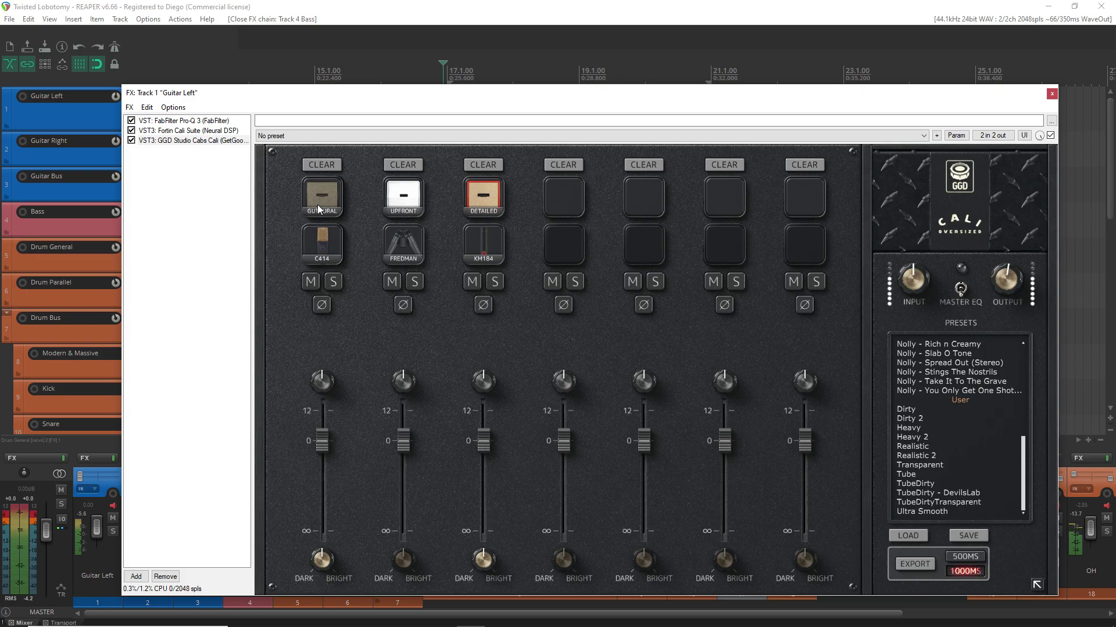
left_click(1051, 93)
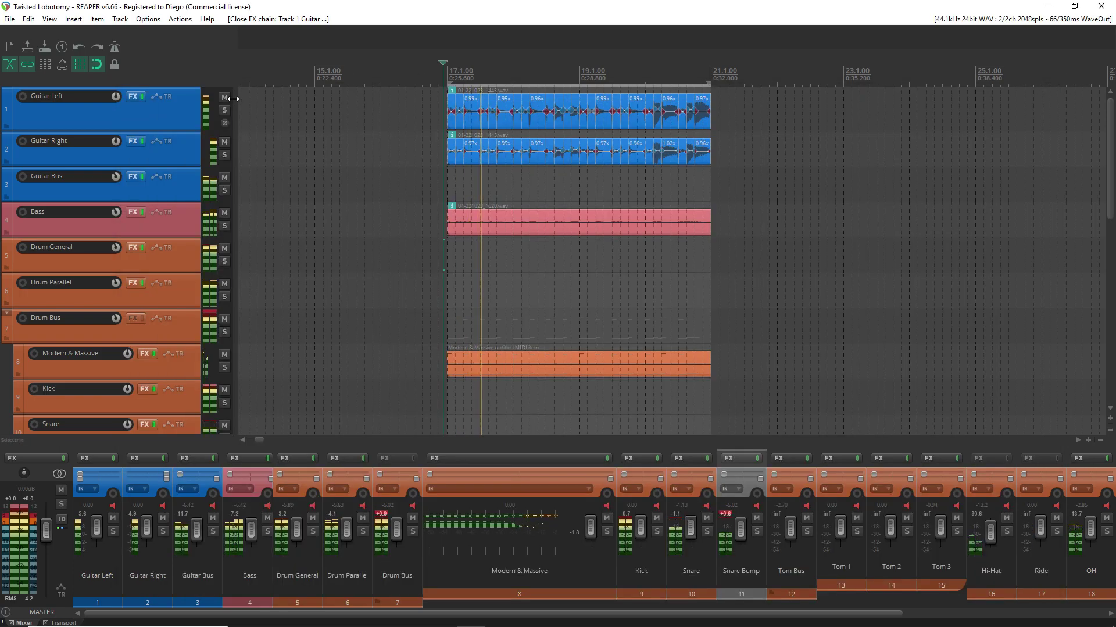
- Review the Guitar Right track's effects chain: the Pro-Q 3 curve, the Fortin Cali Suite amp and the GGD Studio Cabs setup
left_click(134, 141)
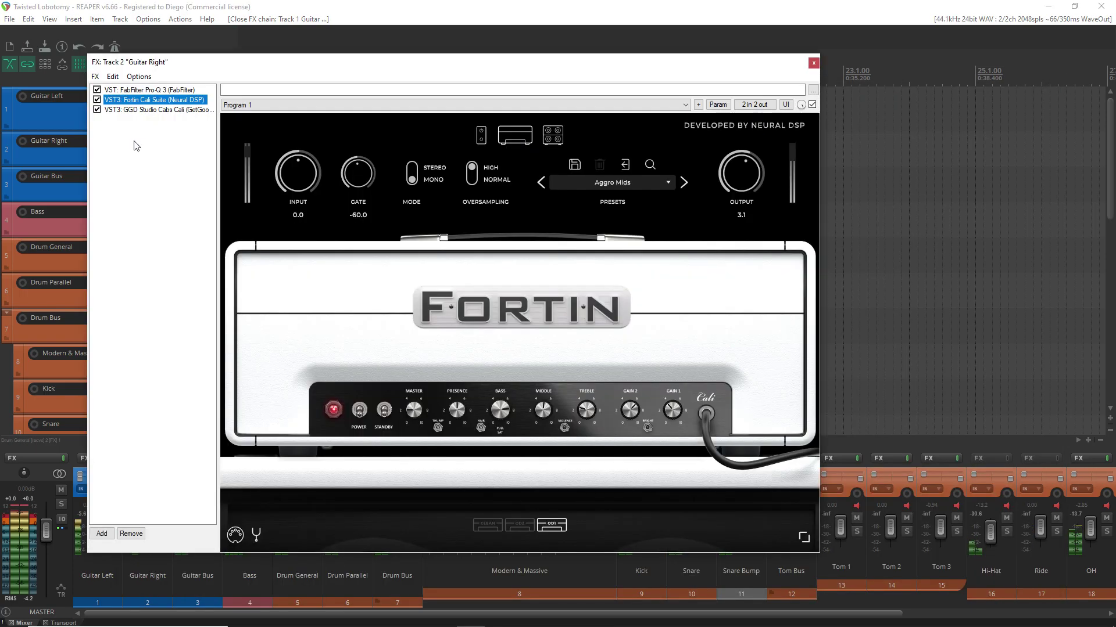
left_click(169, 90)
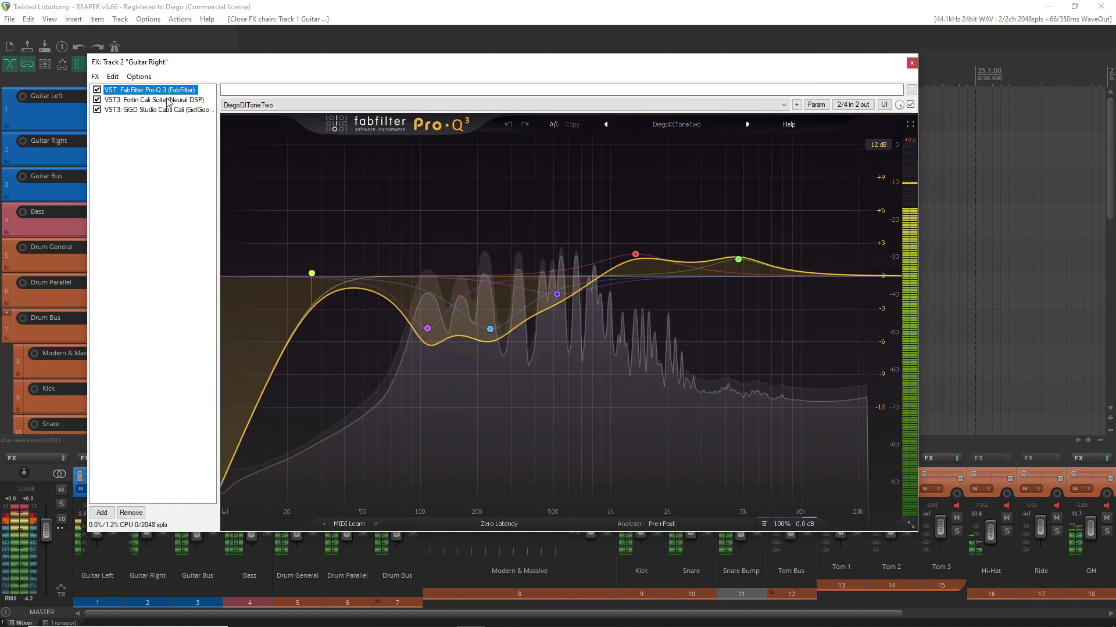
left_click(169, 99)
left_click(171, 111)
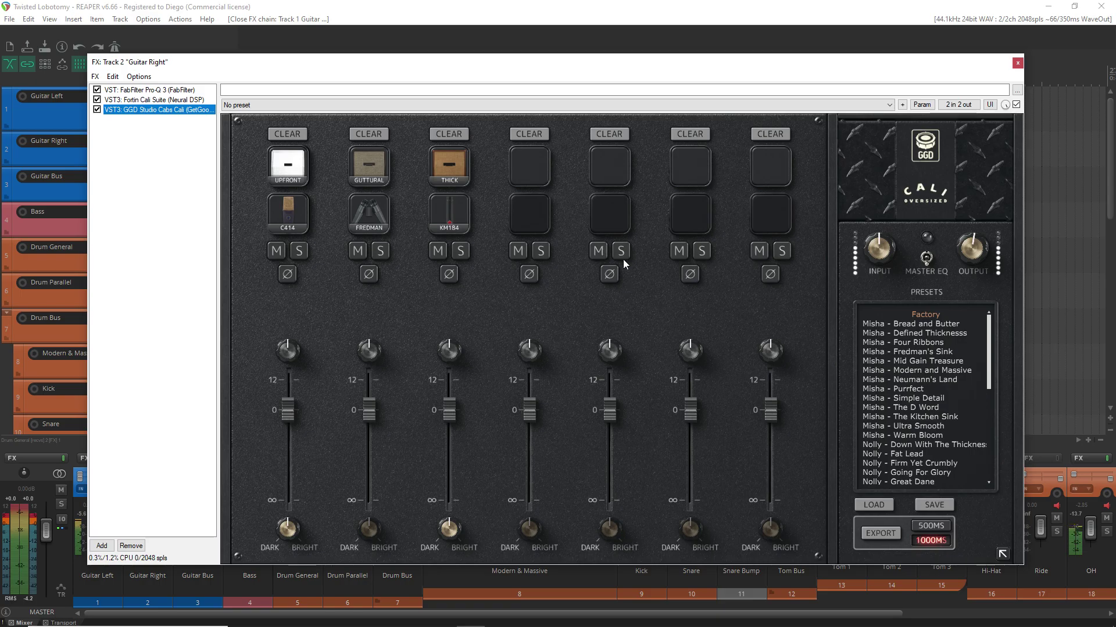
left_click(1017, 62)
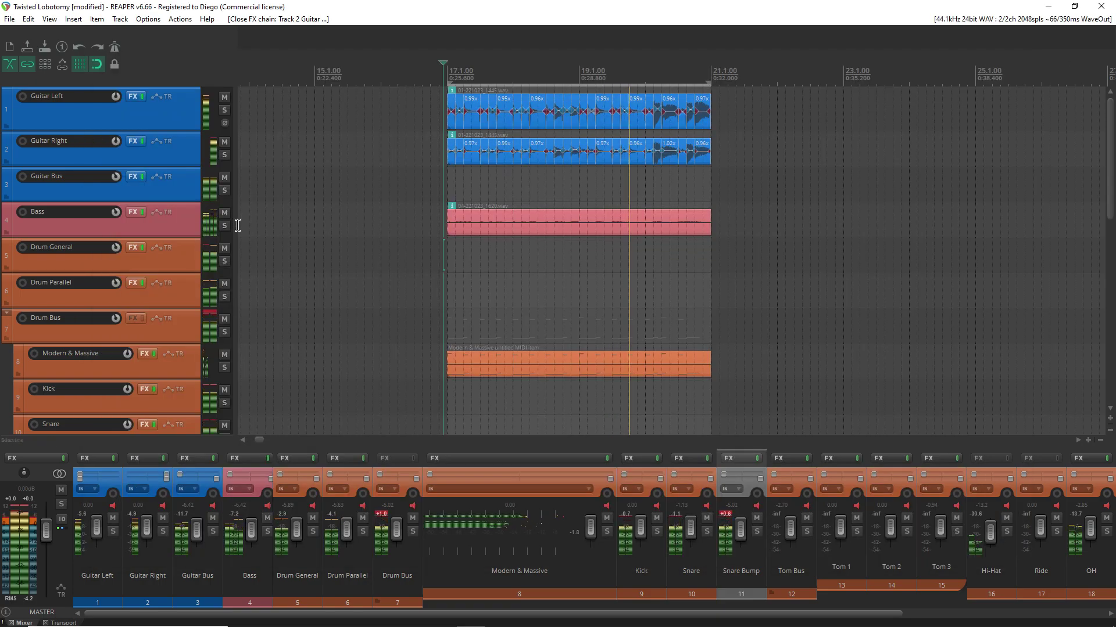
- Review the Bass track's effects chain: the Pro-MB band, the Pro-Q 3 curve and the Darkglass Ultra pedal settings
left_click(132, 212)
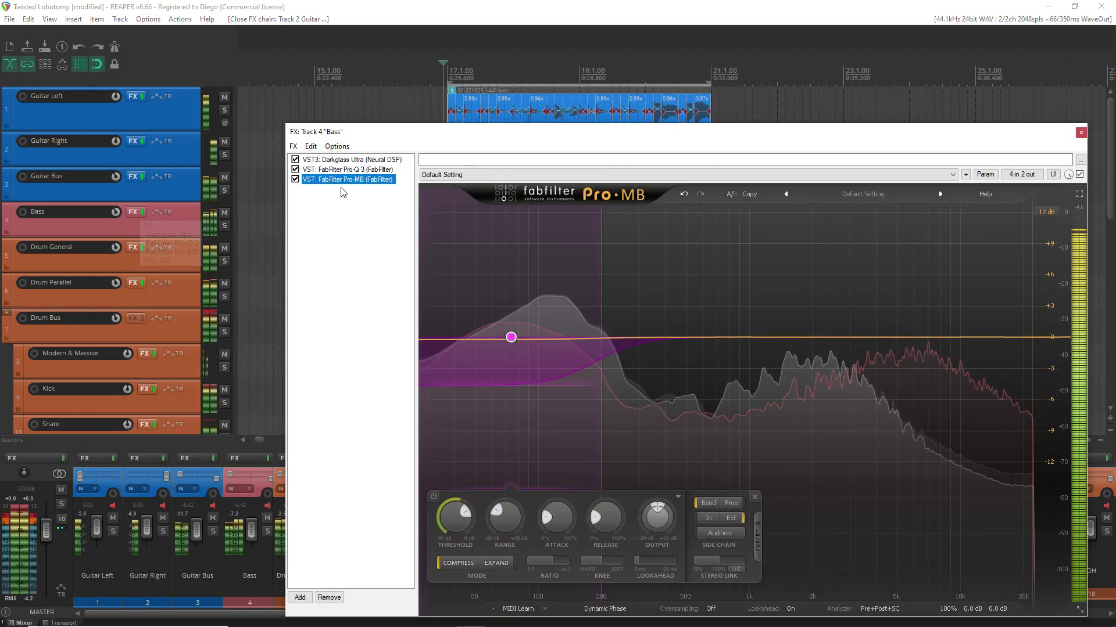
left_click(353, 169)
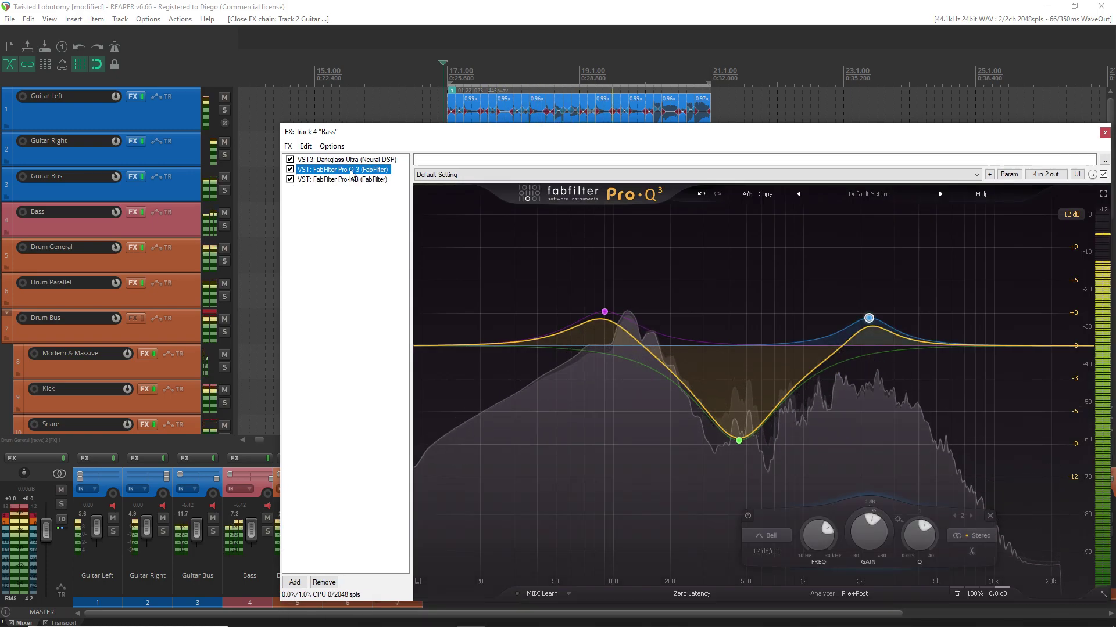
left_click(353, 161)
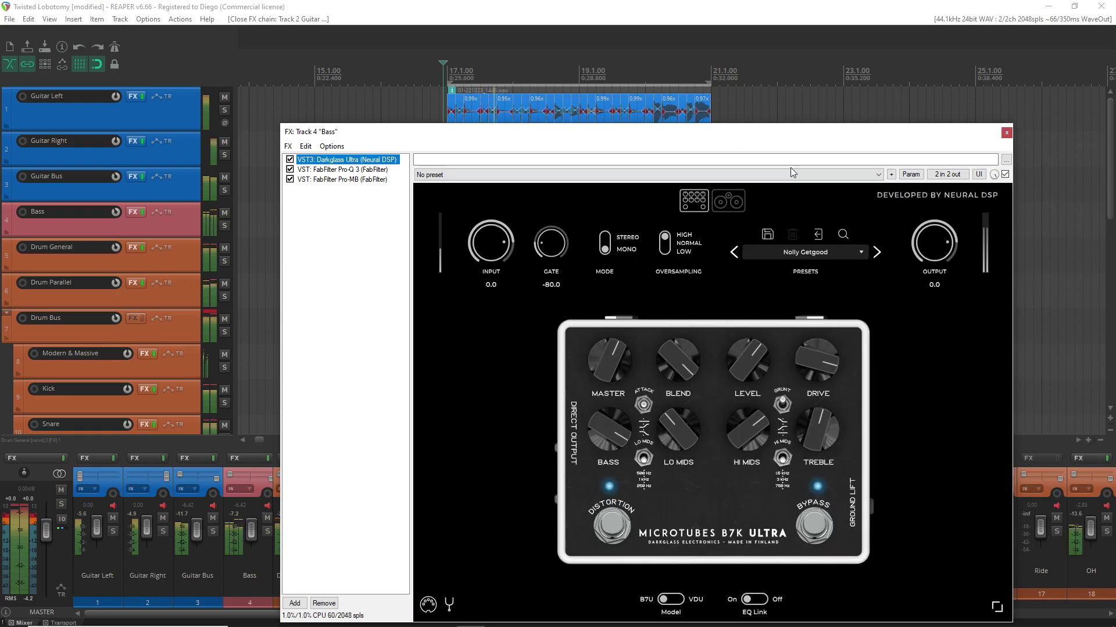
left_click_drag(726, 137, 684, 77)
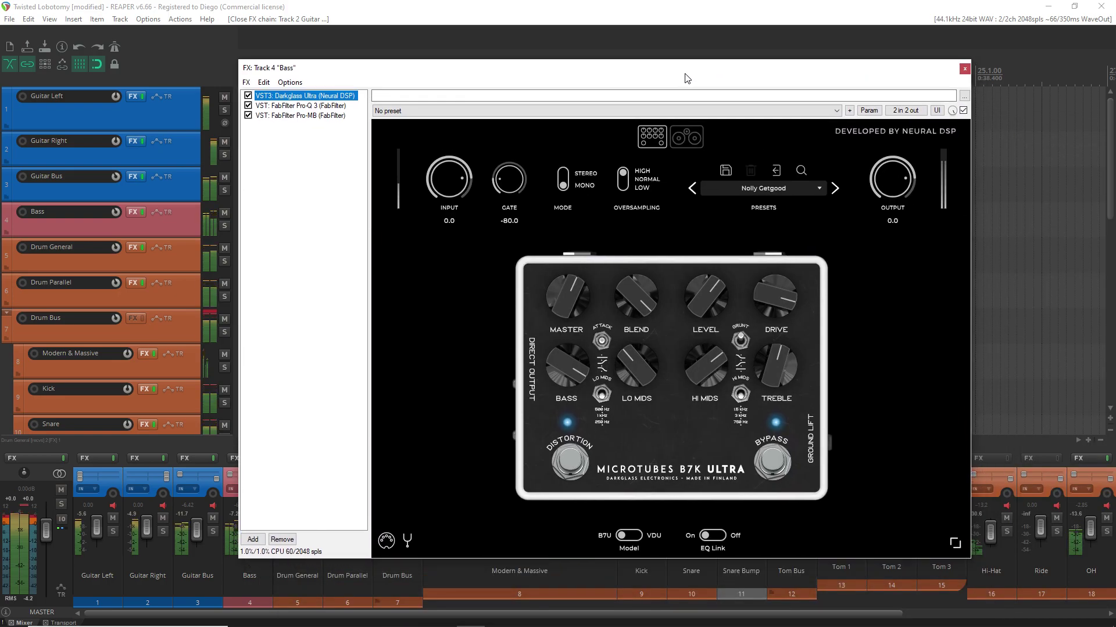
left_click(964, 69)
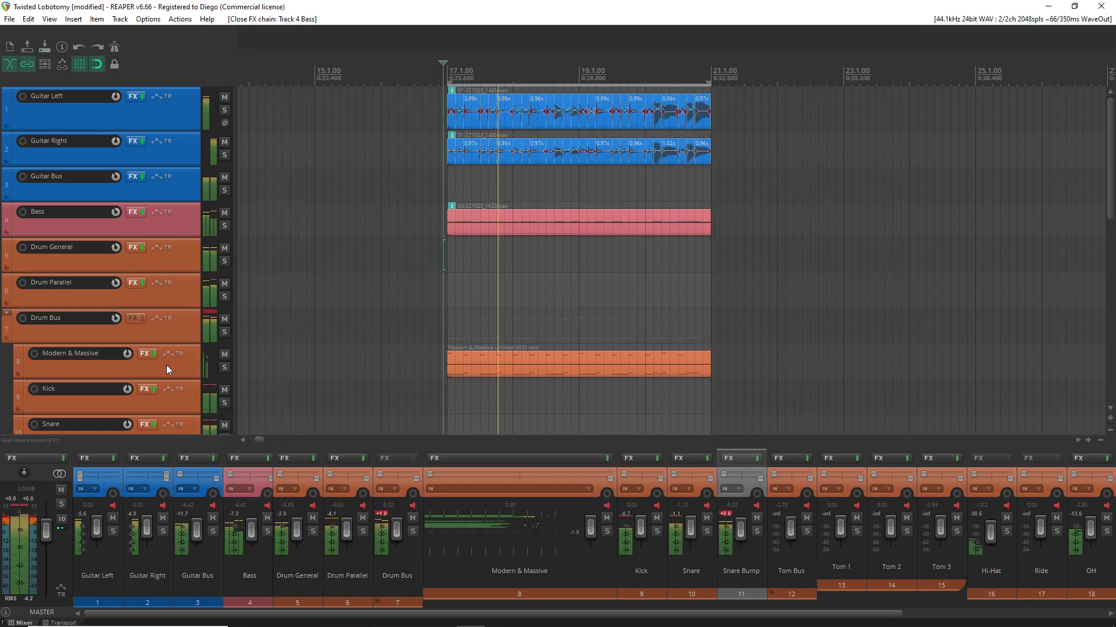
- Inspect the full drum kit of the Modern & Massive track's Kontakt instrument, and close its effects chain
left_click(145, 355)
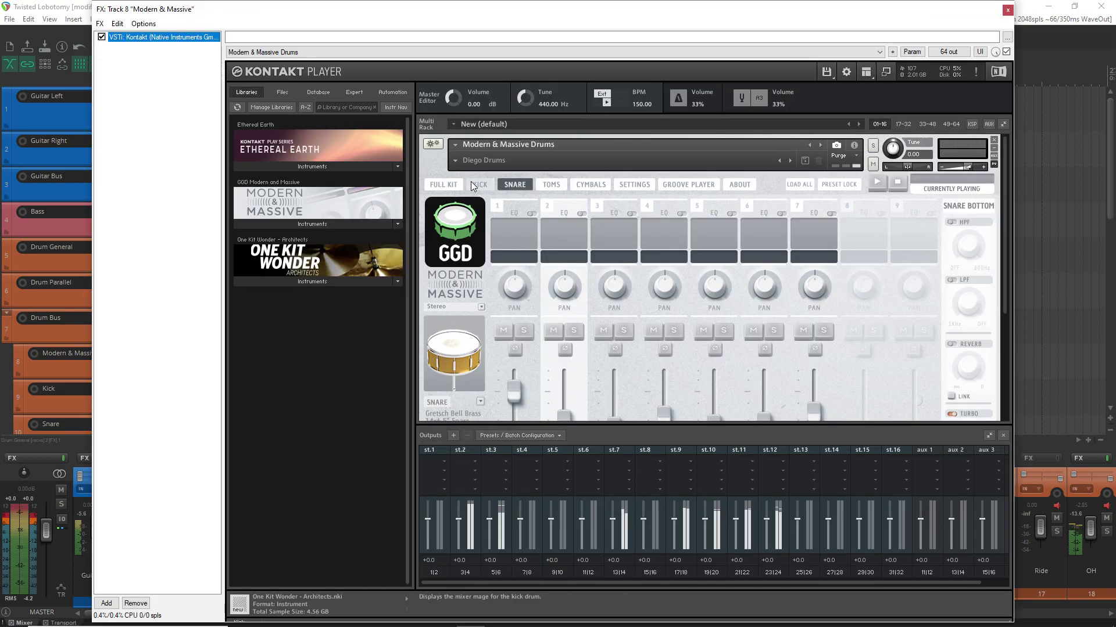
left_click_drag(1004, 249, 1002, 298)
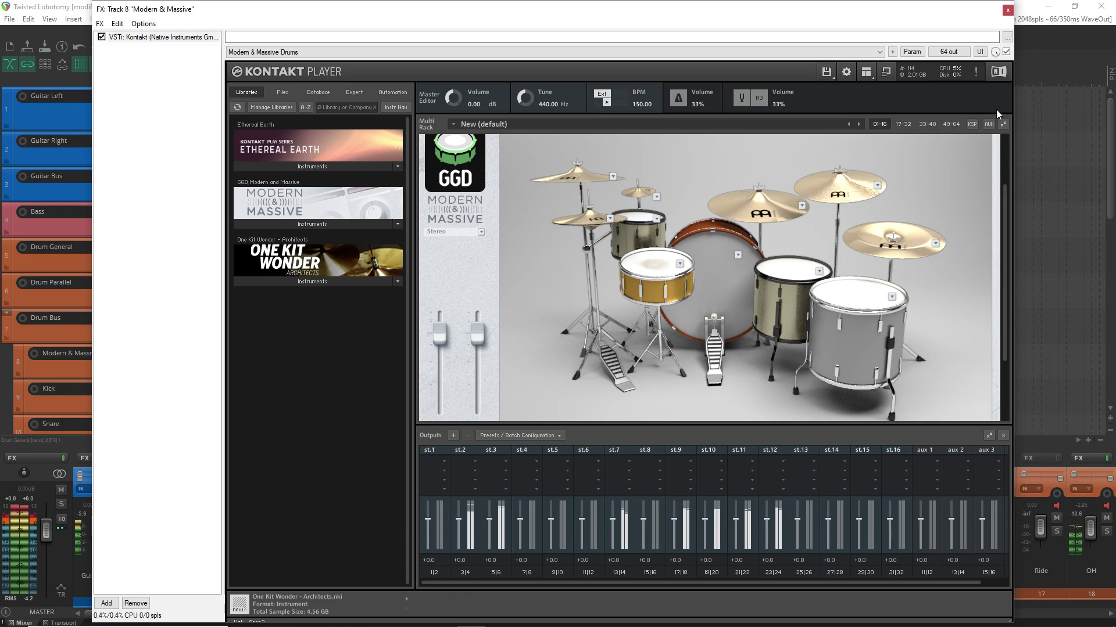
left_click_drag(1004, 199, 1002, 156)
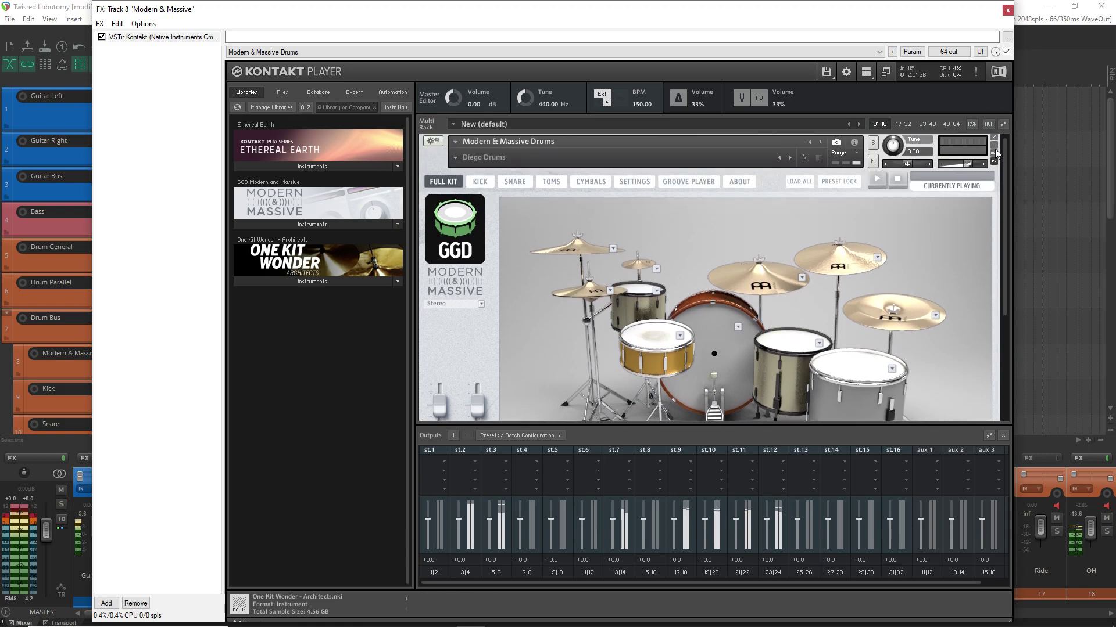
left_click(1007, 10)
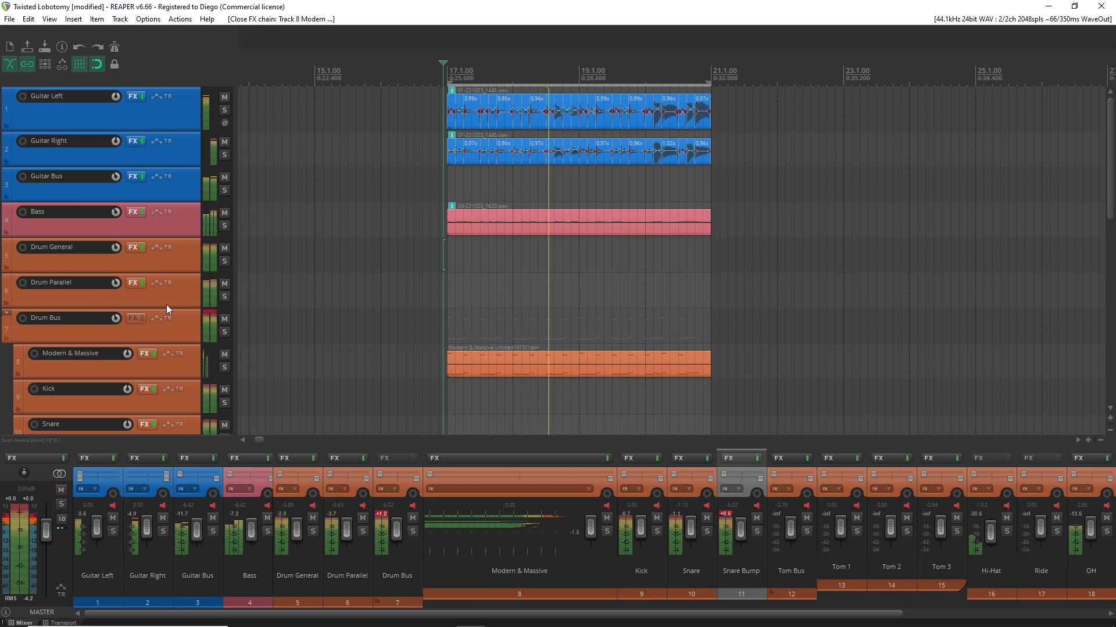
- Examine the OptoRed and Model5000 compressor settings on the Drum Parallel track, and close its effects chain
left_click(134, 284)
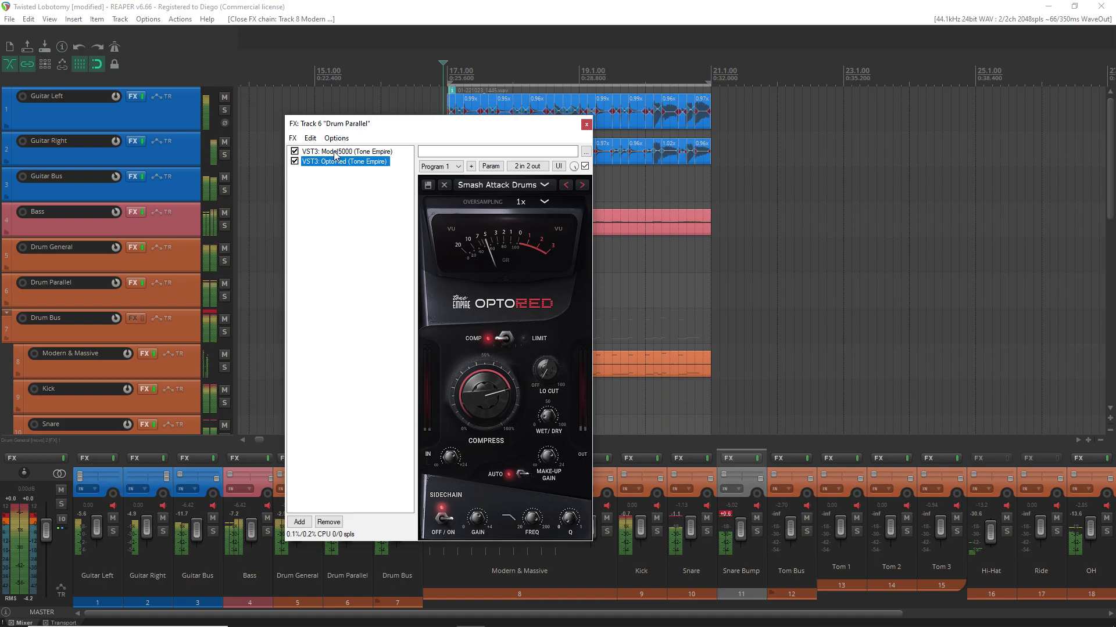
left_click(335, 151)
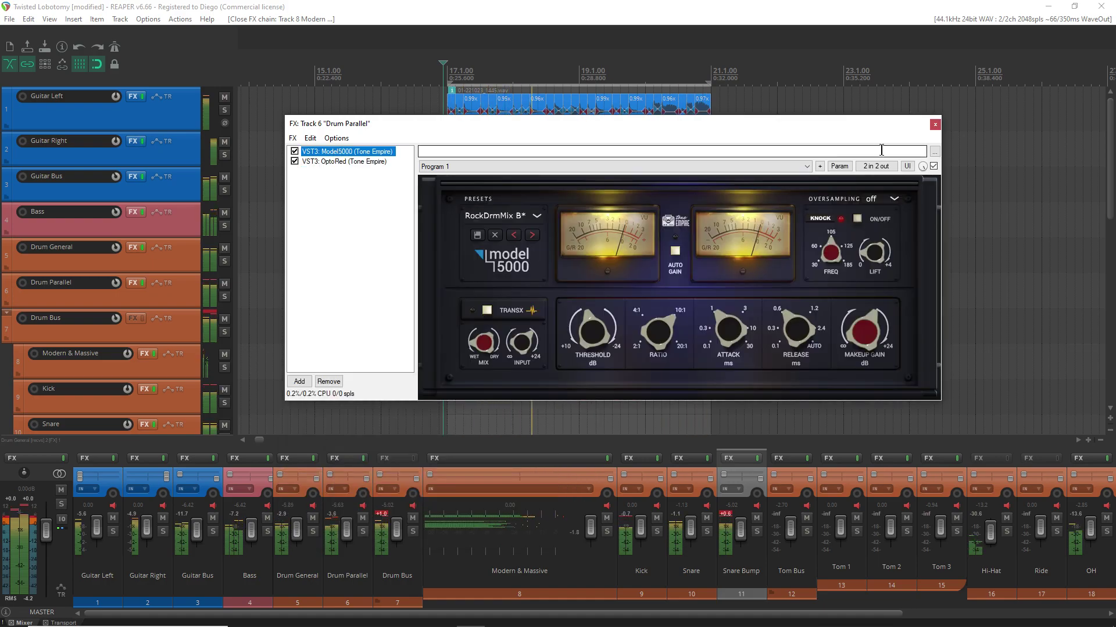
left_click(934, 125)
- Examine the Pro-Q 3 equalizer curve on the Drum General track, moving its window fully into view, and close it
left_click(132, 247)
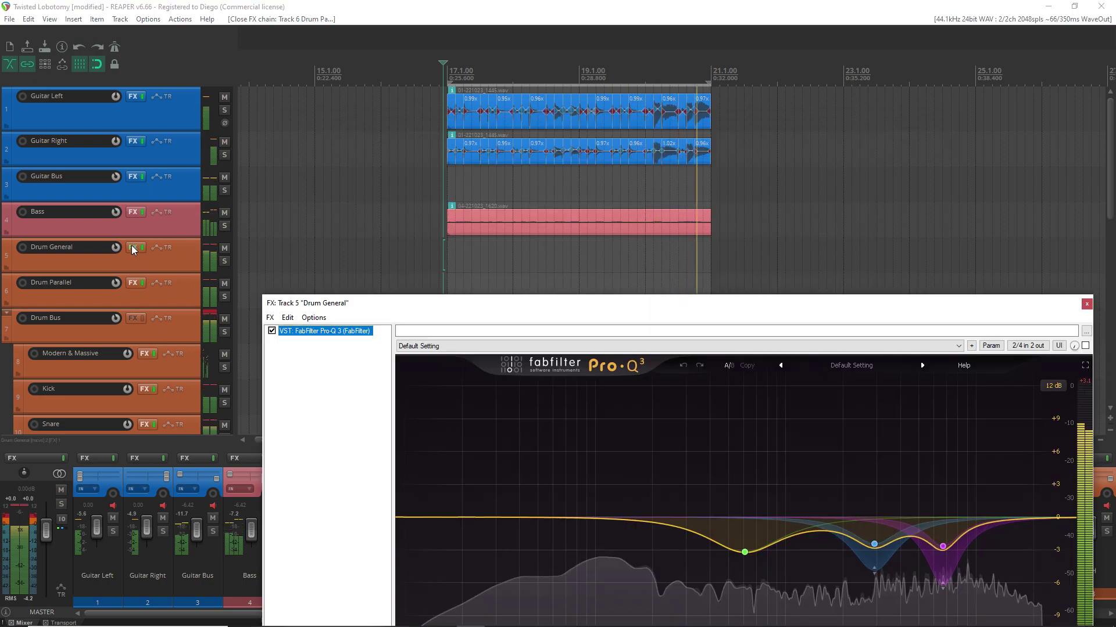
left_click_drag(559, 312, 500, 126)
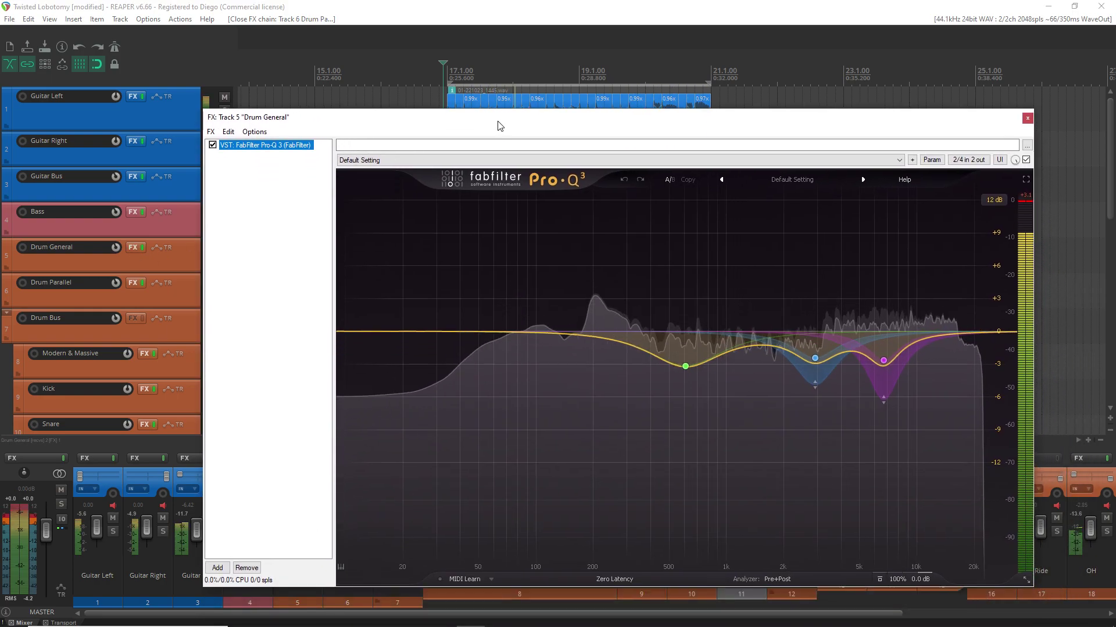
left_click(1026, 118)
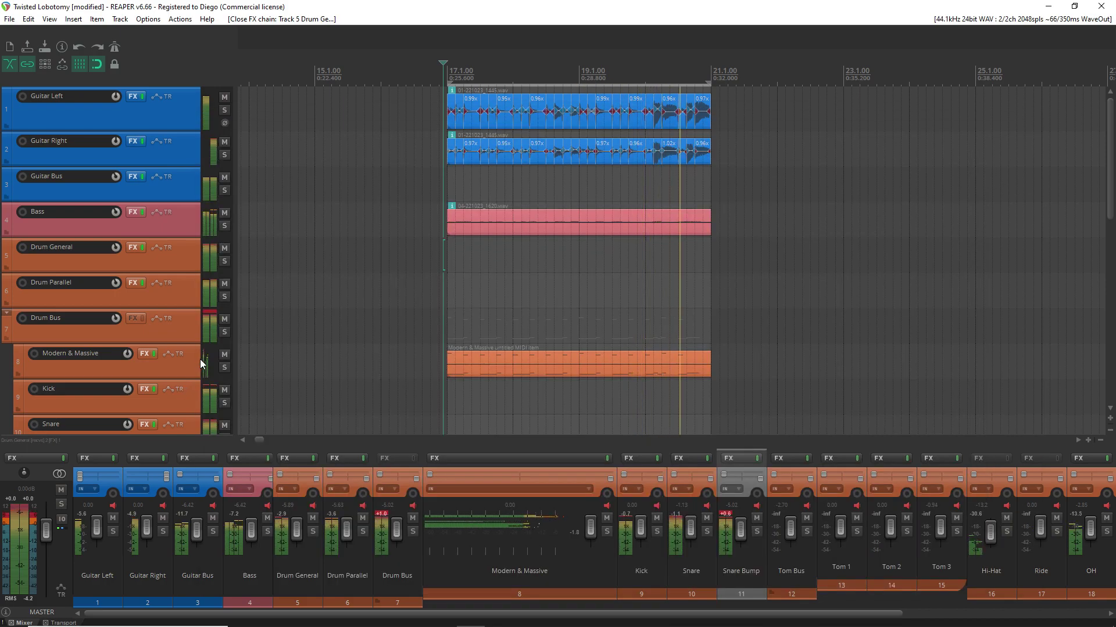
- Lower the Snare Bump track's volume to about -6.48 dB
scroll(200, 359, "down", 4)
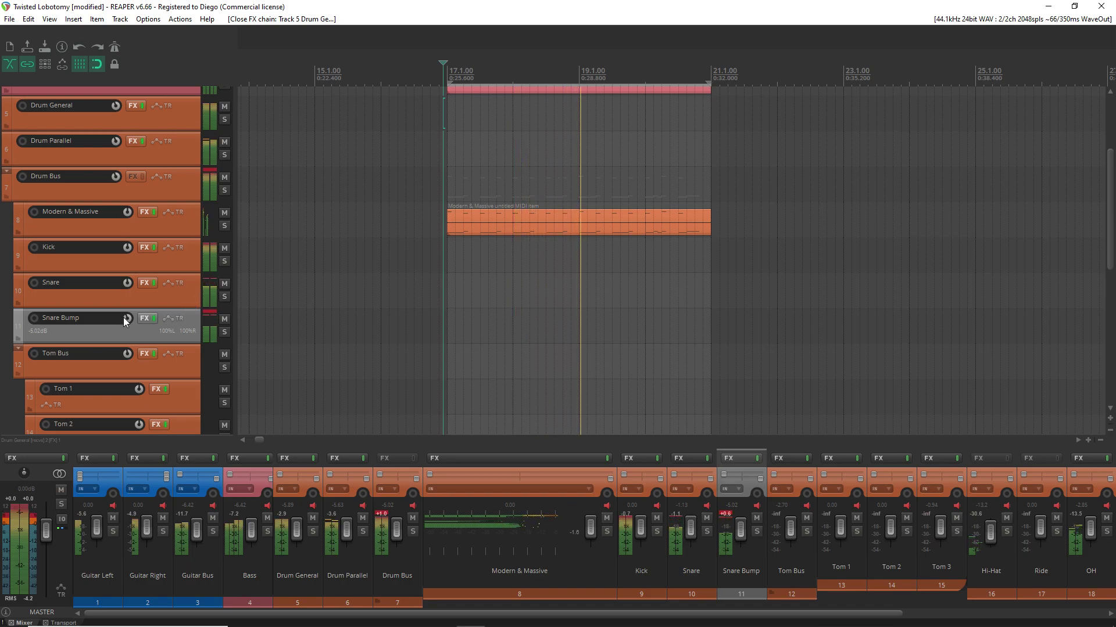
left_click_drag(123, 317, 123, 322)
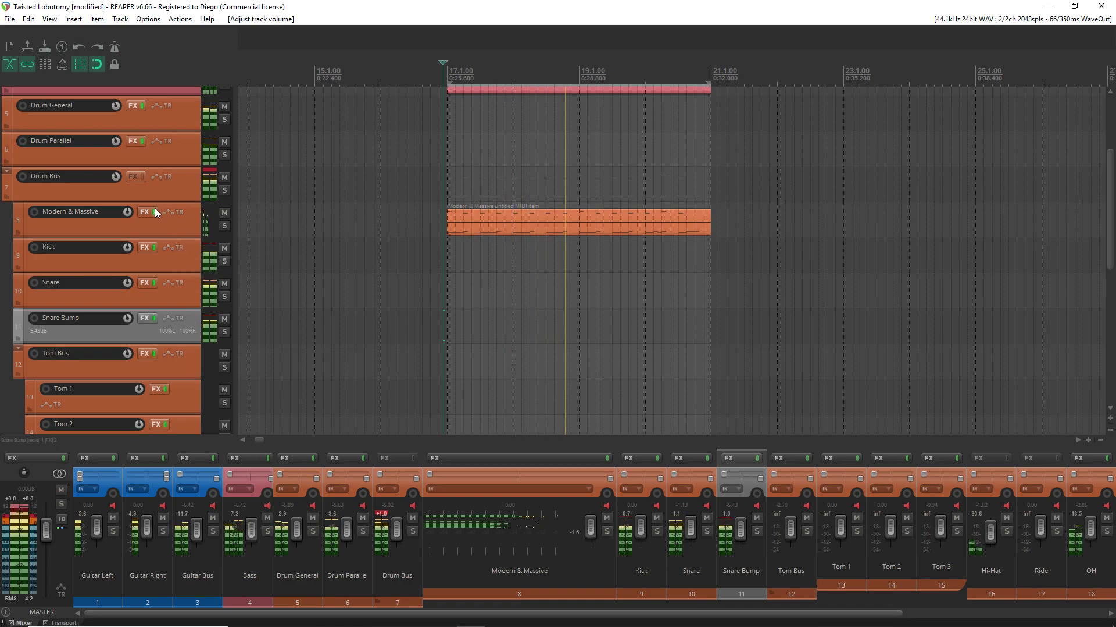
- Review the Kick track's effects chain: the LocnessV2 settings, the Pro-Q 3 curve and the SPL Transient Designer Plus
left_click(146, 247)
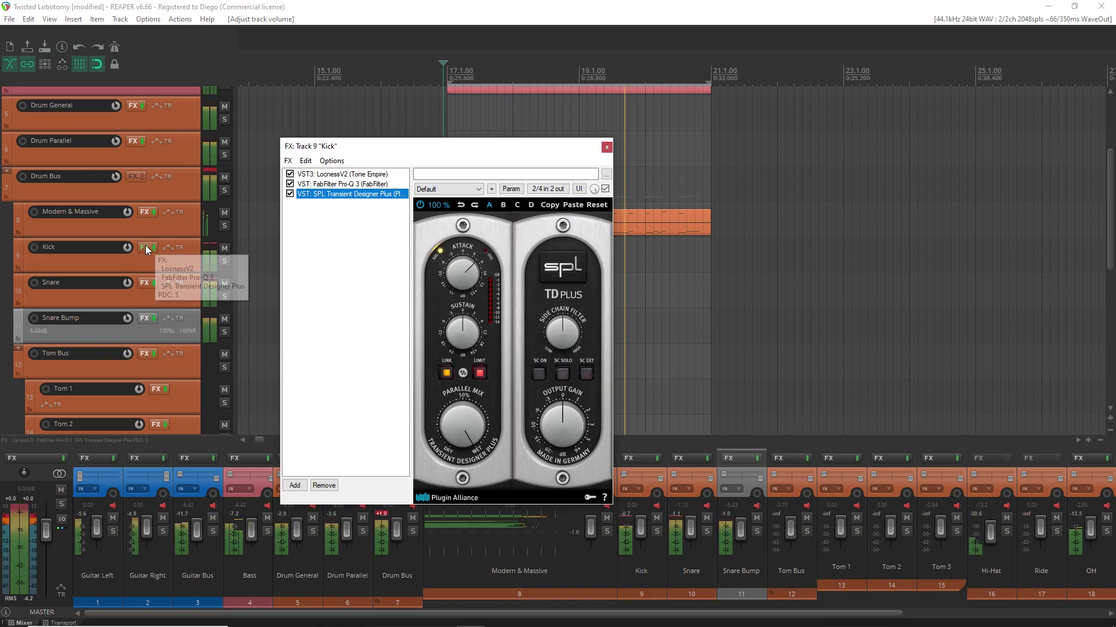
left_click(345, 175)
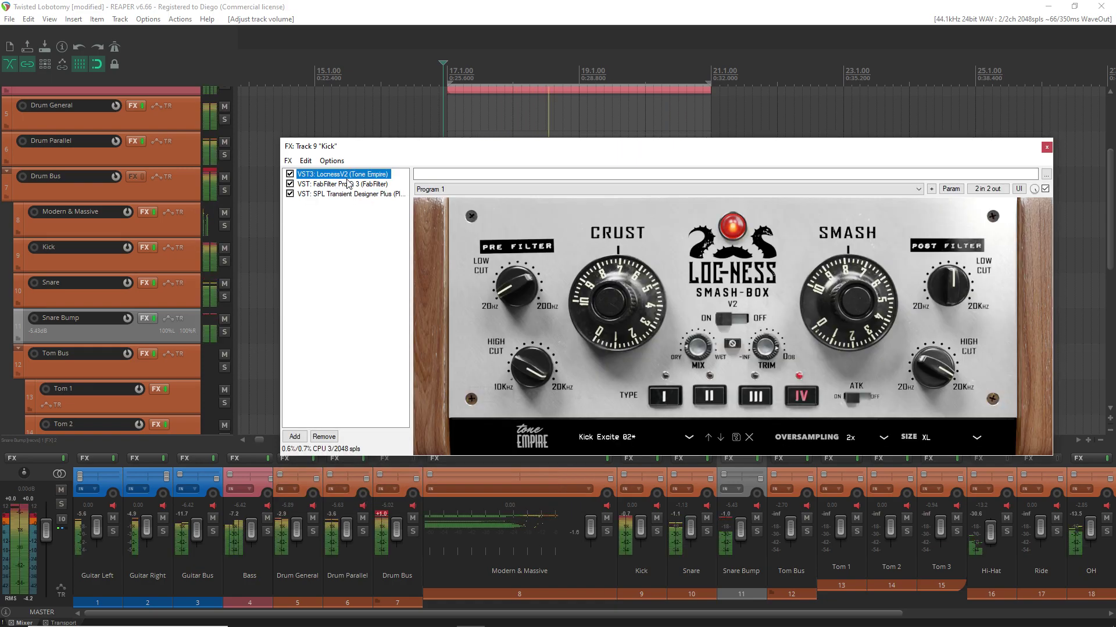
left_click(349, 184)
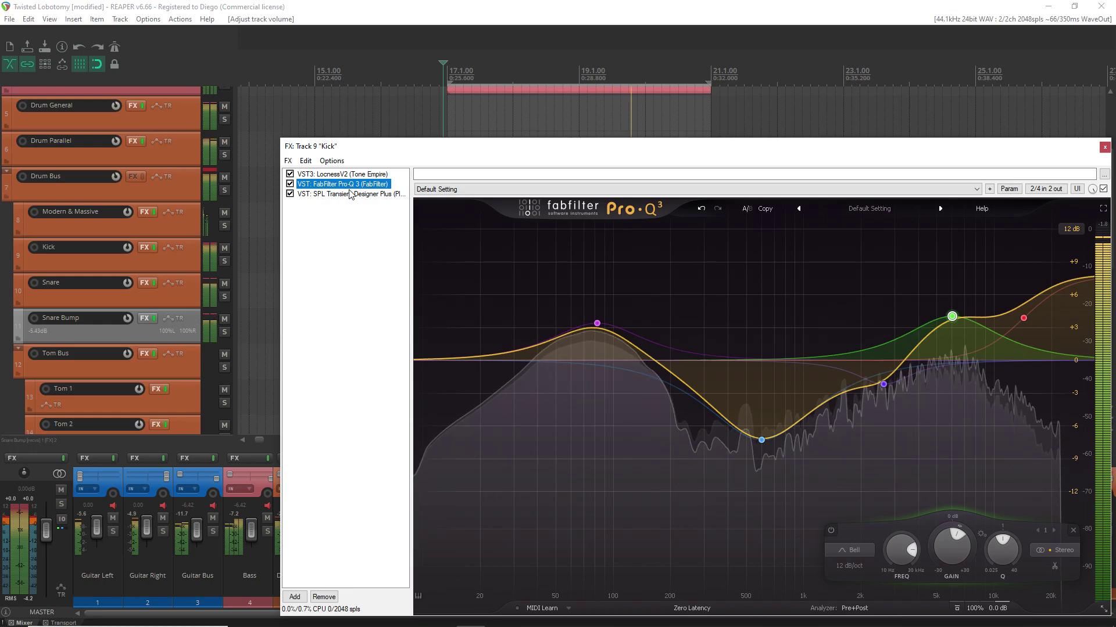
left_click_drag(511, 147, 455, 119)
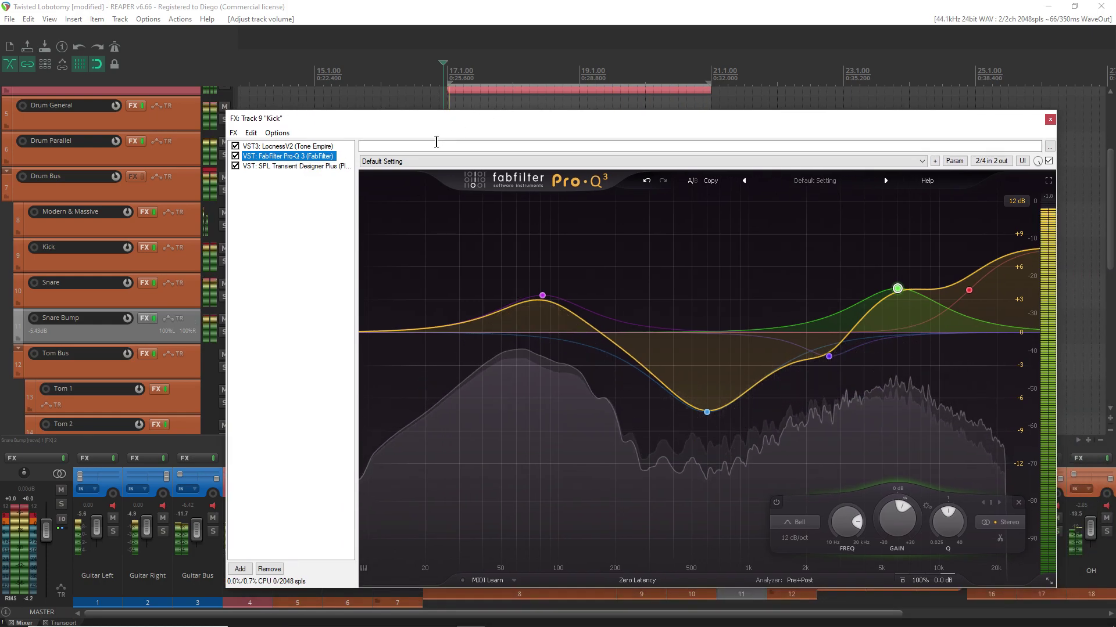
left_click(311, 167)
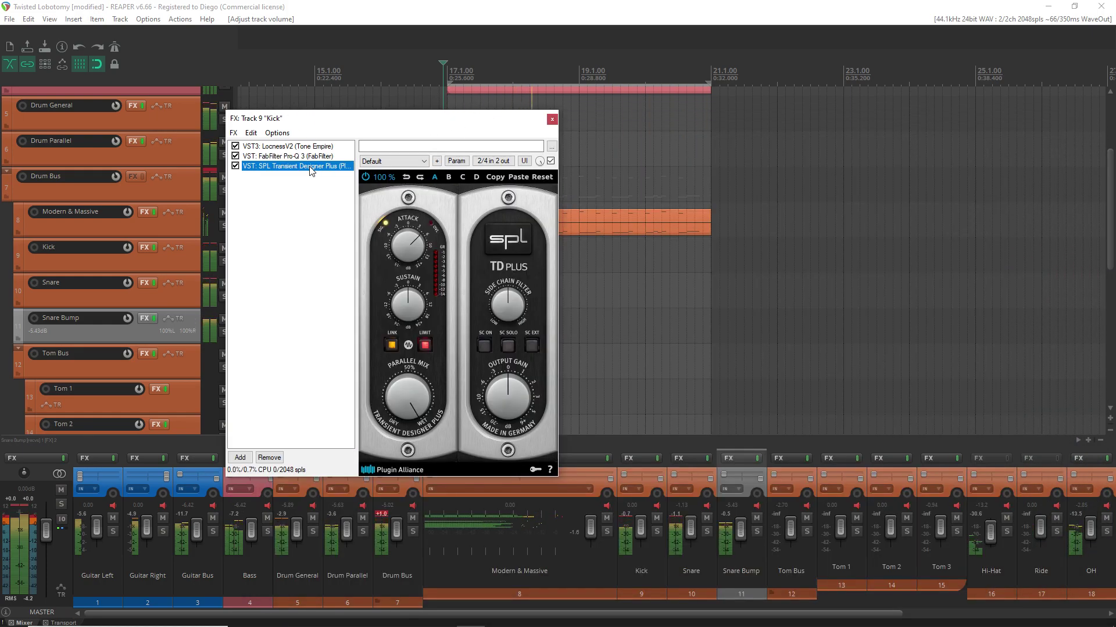
left_click(551, 119)
- Review the Snare track's Pro-Q 3 curve, TR5 Comprexxor settings and SPL Transient Designer Plus settings
left_click(144, 282)
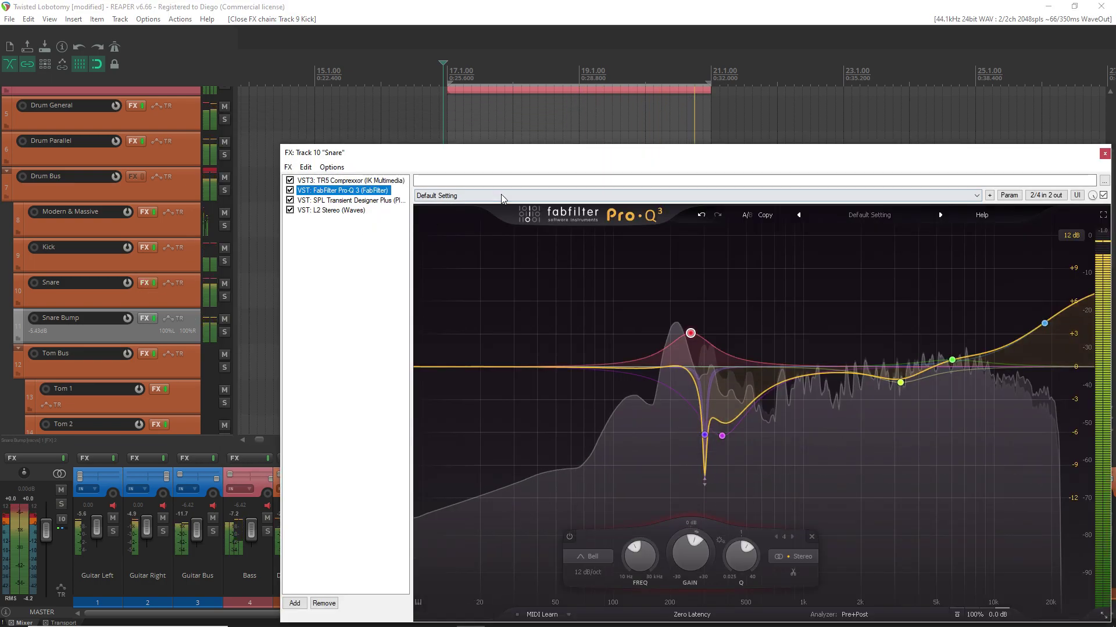
left_click(362, 183)
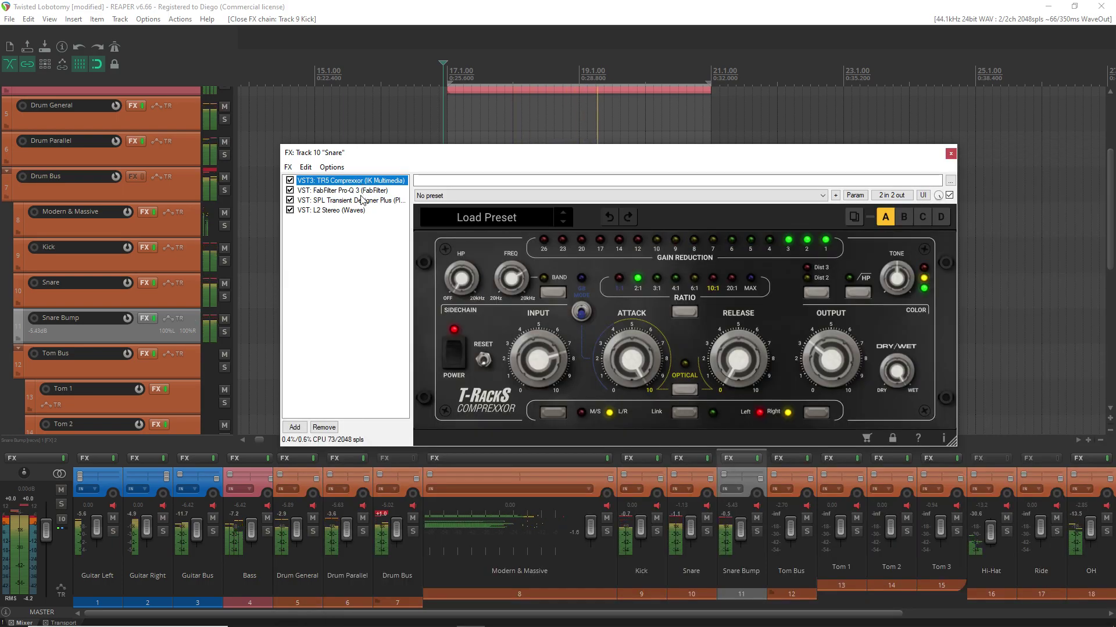
left_click(361, 201)
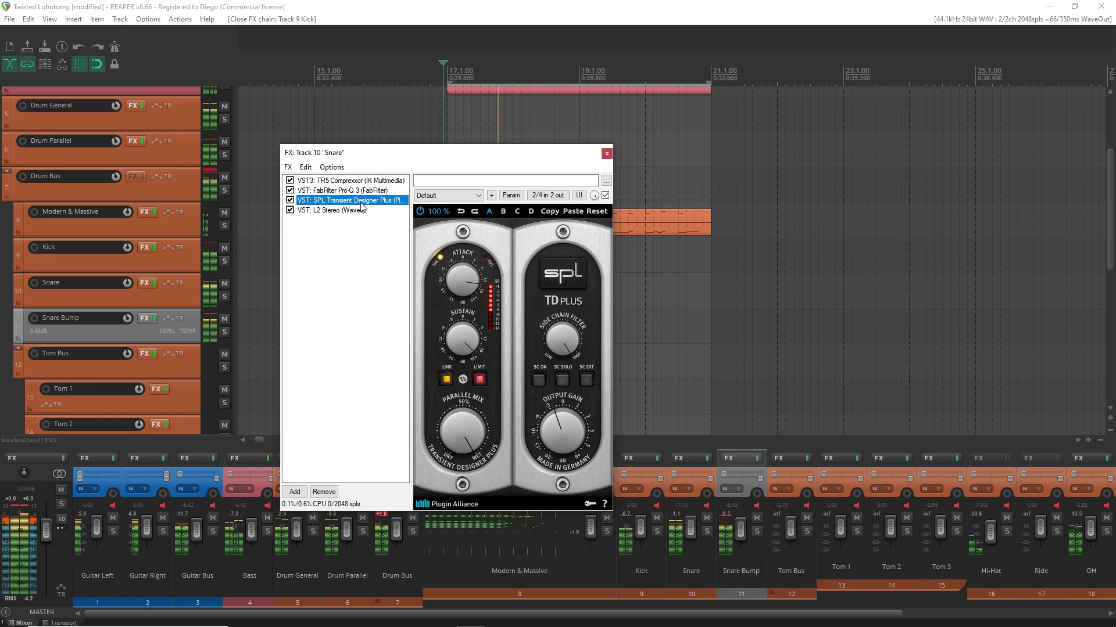
- Remove the L2 Stereo limiter from the Snare track's effects chain and close the chain
left_click(355, 211)
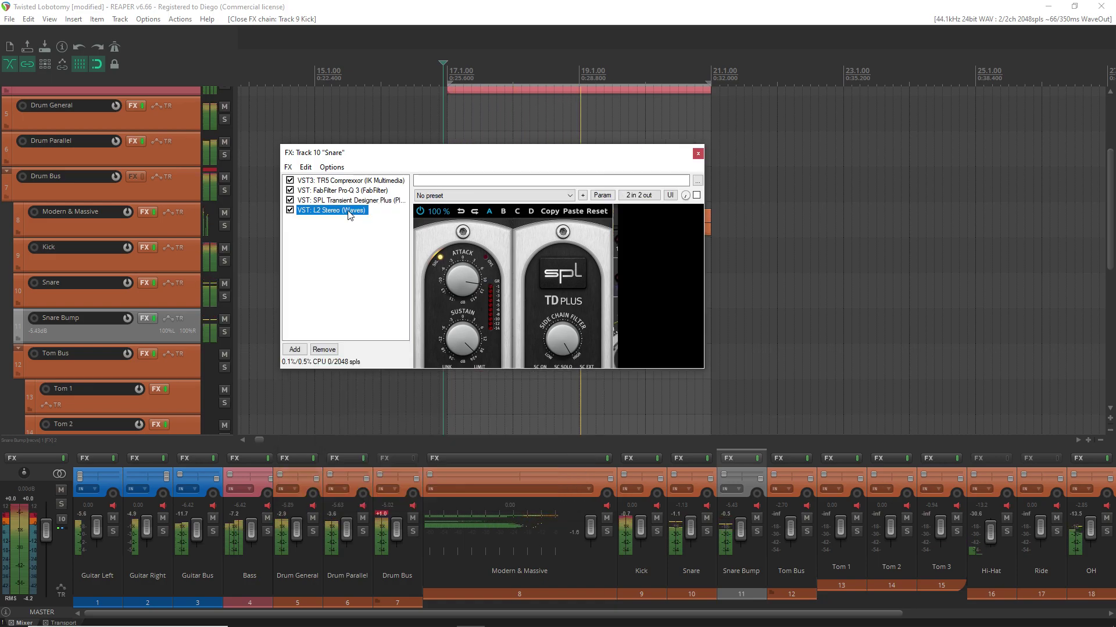
left_click(323, 349)
left_click(605, 153)
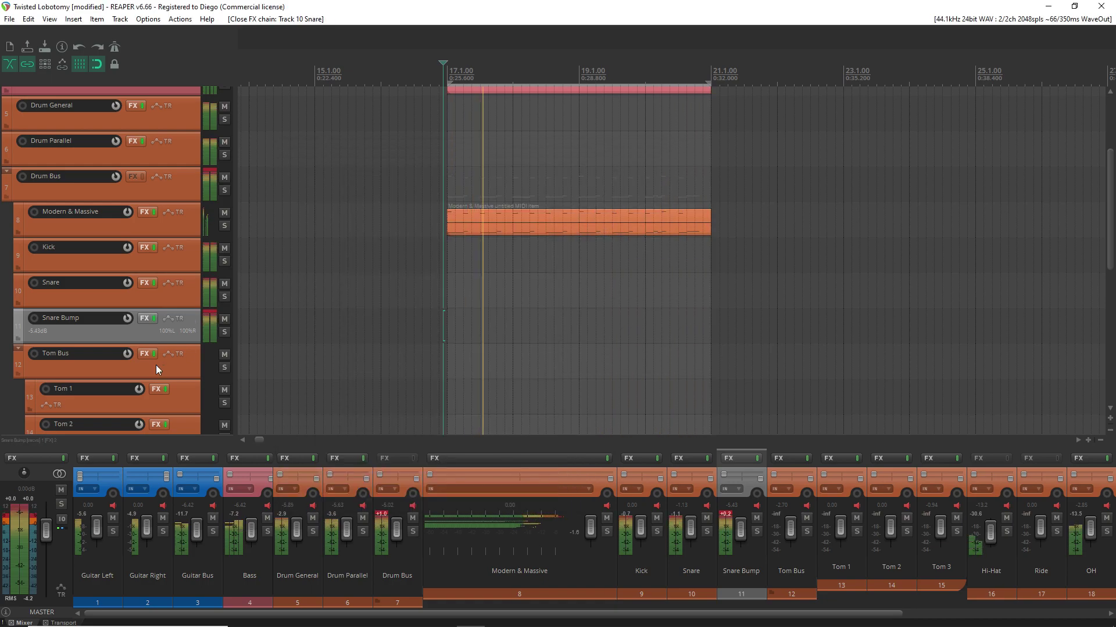
- Review the Snare Bump track's effects chain: the Pro-Q 3 curve and the ReaPitch shift settings
scroll(203, 338, "down", 1)
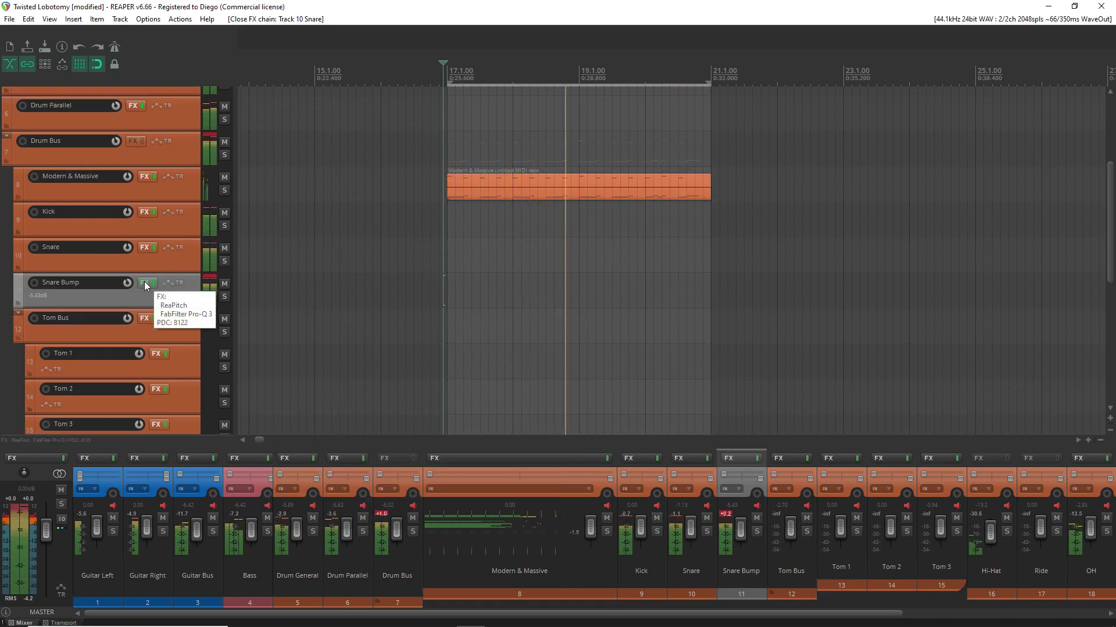
left_click(146, 283)
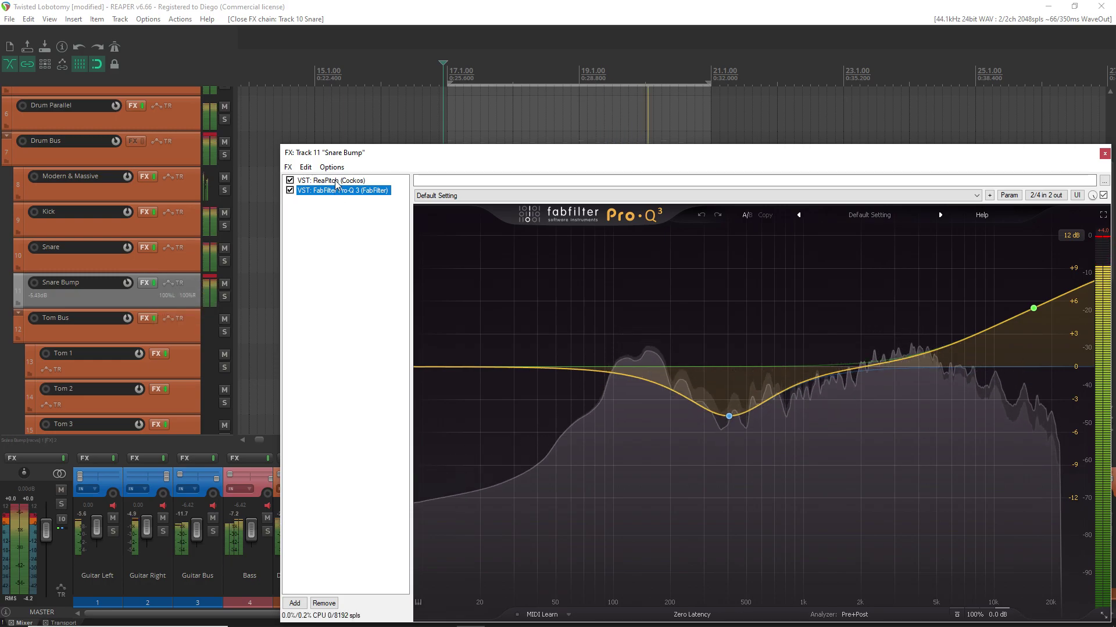
left_click(335, 181)
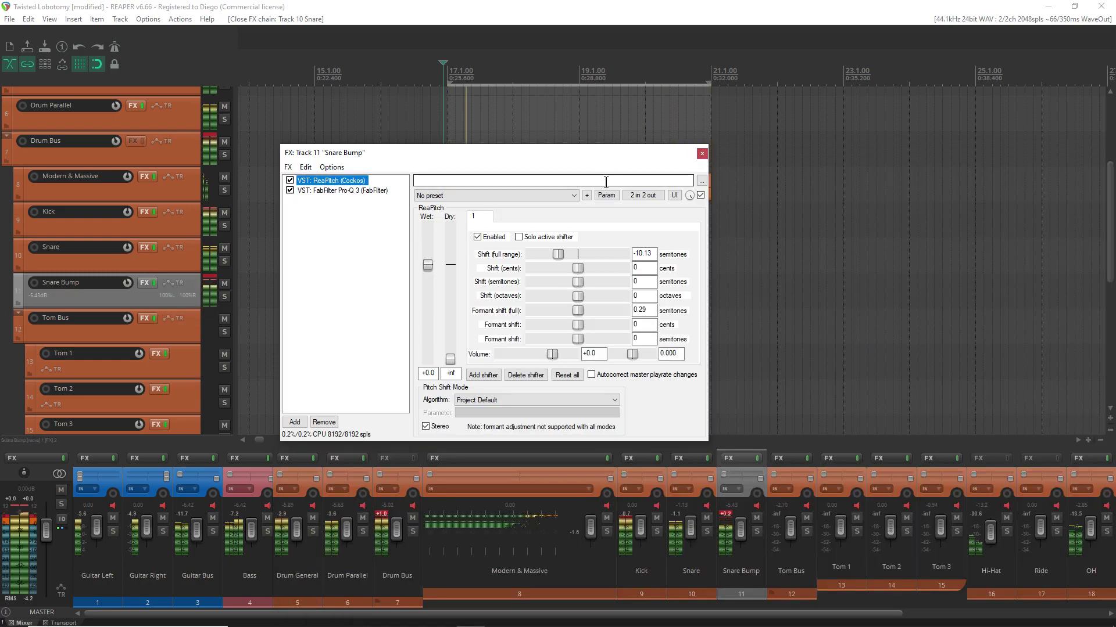
left_click(701, 154)
- Review the Pro-Q 3 curve on the Tom Bus and close its effects chain
scroll(192, 337, "down", 3)
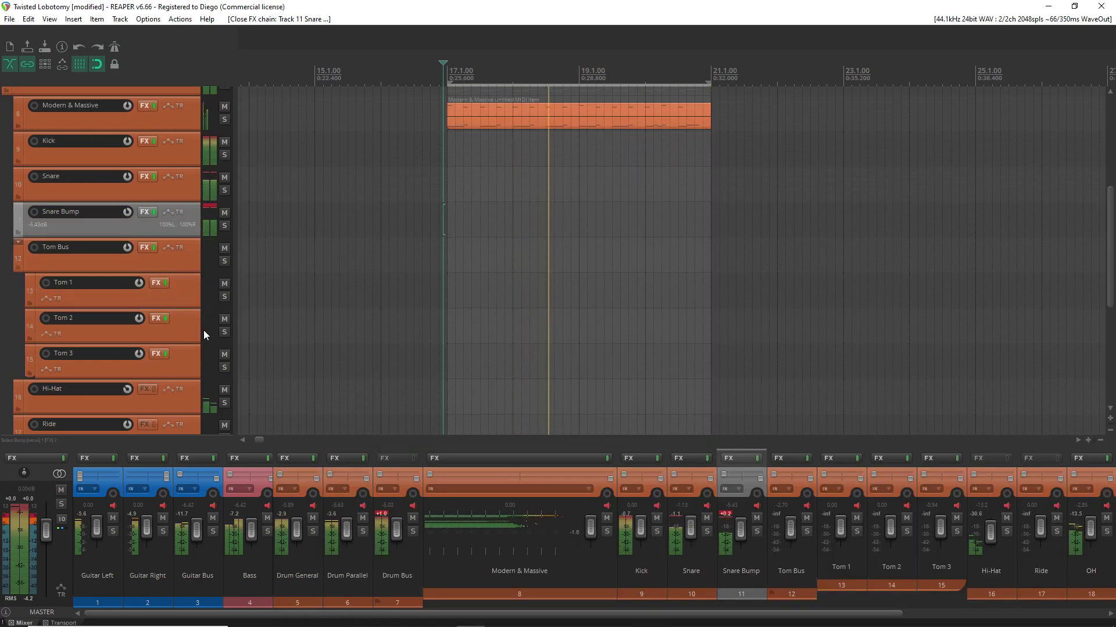
left_click(144, 212)
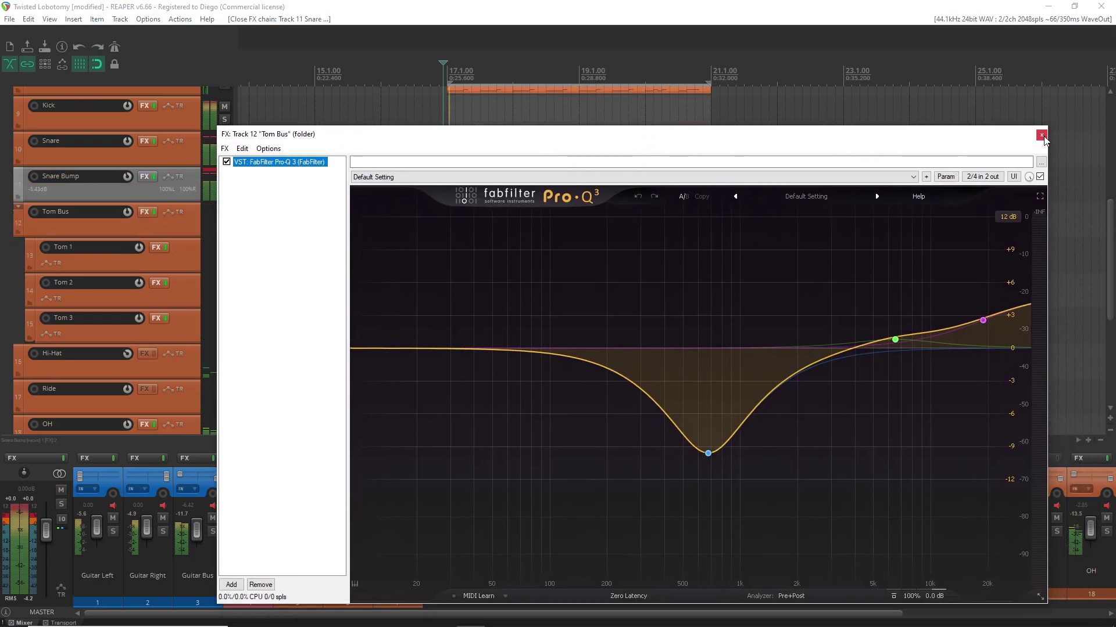
left_click(1041, 135)
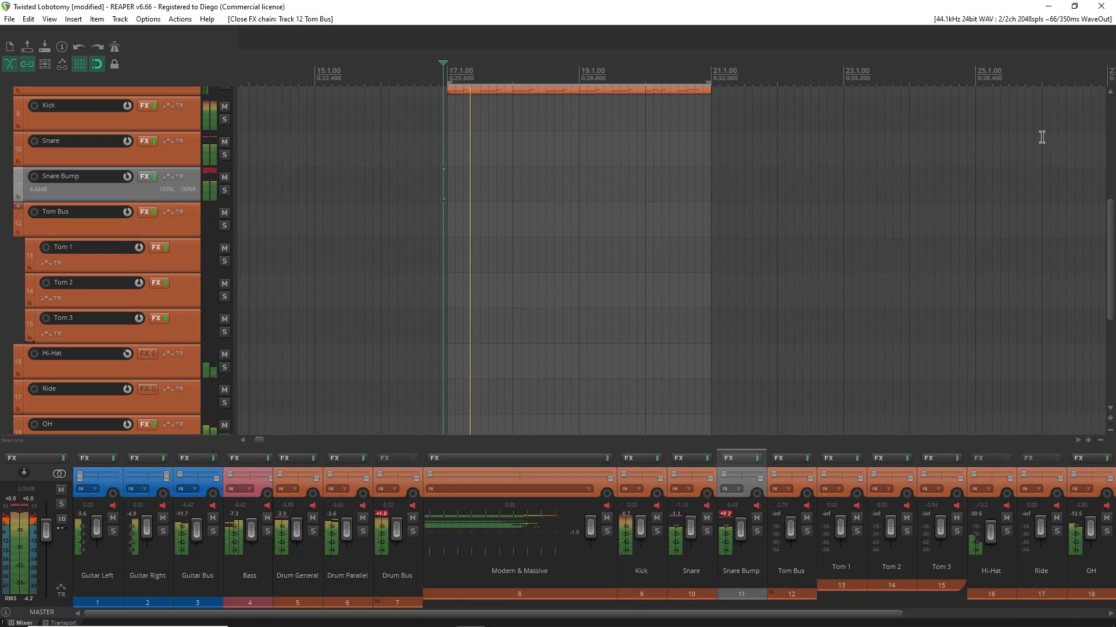
- Review the LocnessV2 settings on the Tom 1, Tom 2 and Tom 3 tracks one after another
left_click(157, 247)
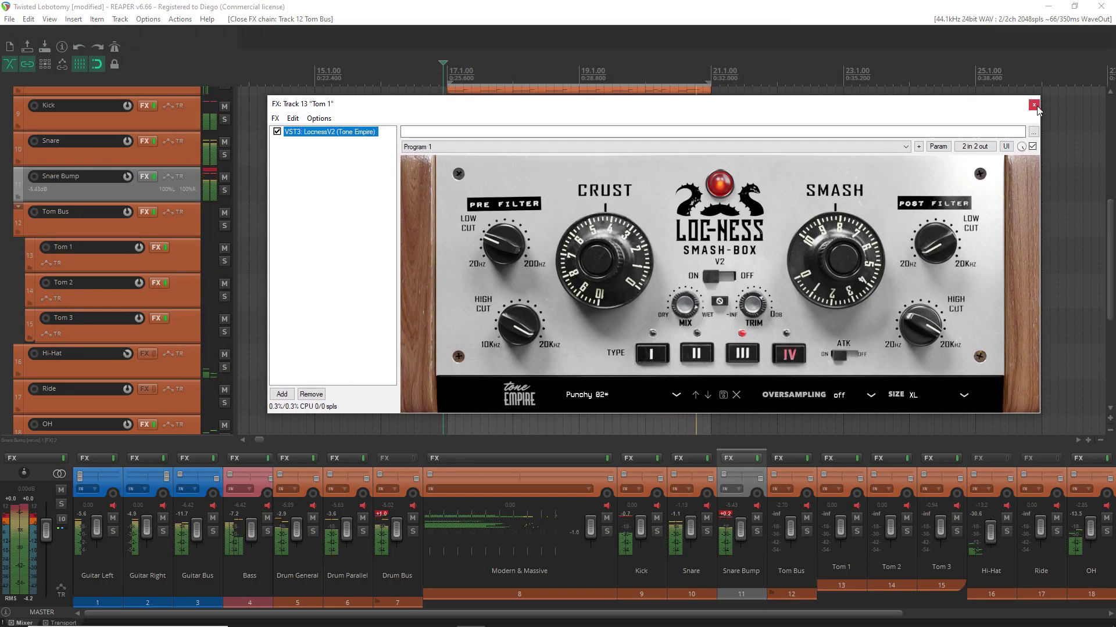
left_click(1033, 105)
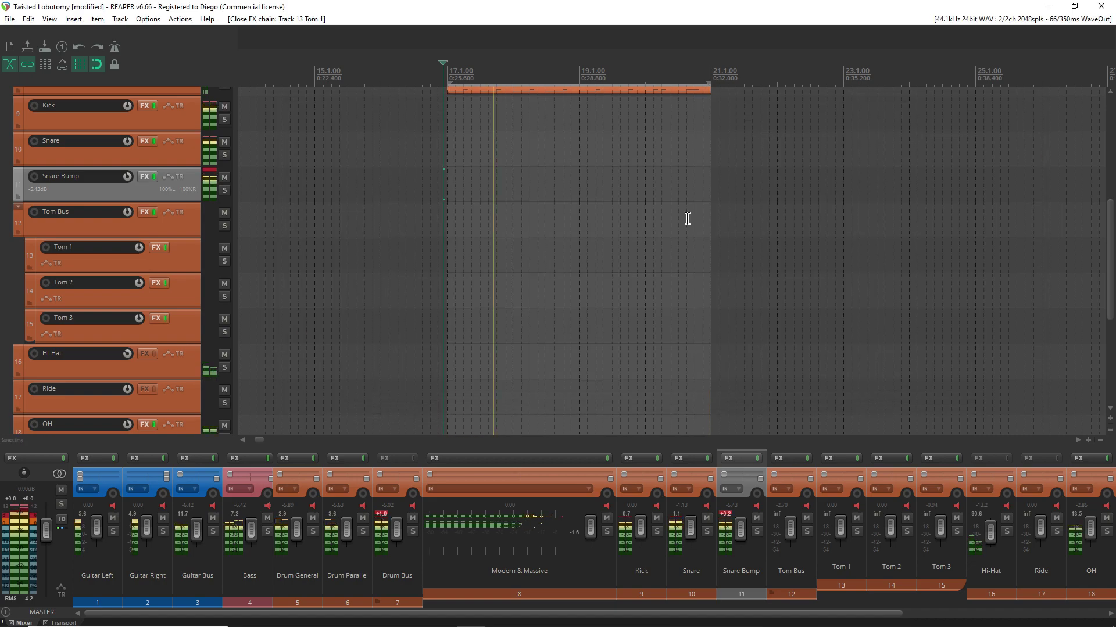
left_click(156, 283)
left_click_drag(436, 37, 648, 108)
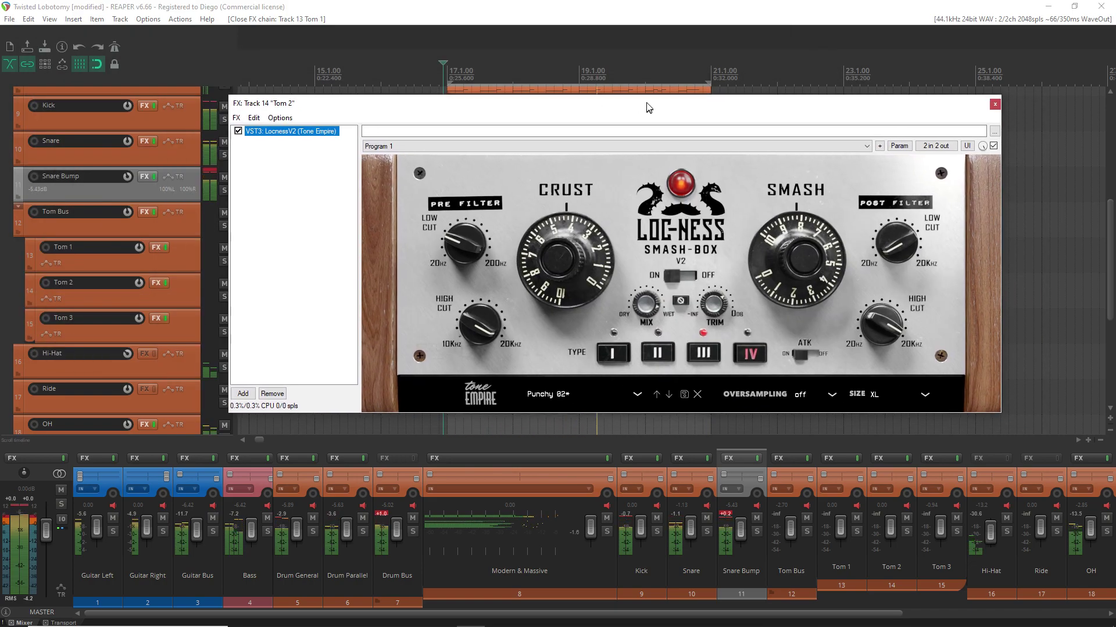
left_click(995, 105)
left_click(157, 318)
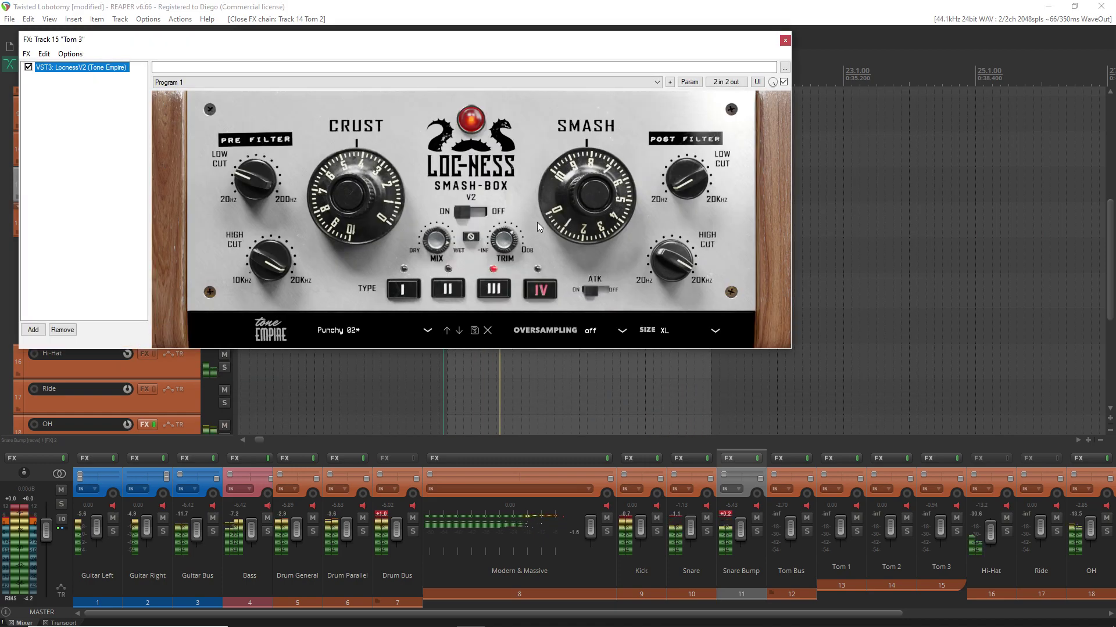
left_click_drag(477, 41, 719, 129)
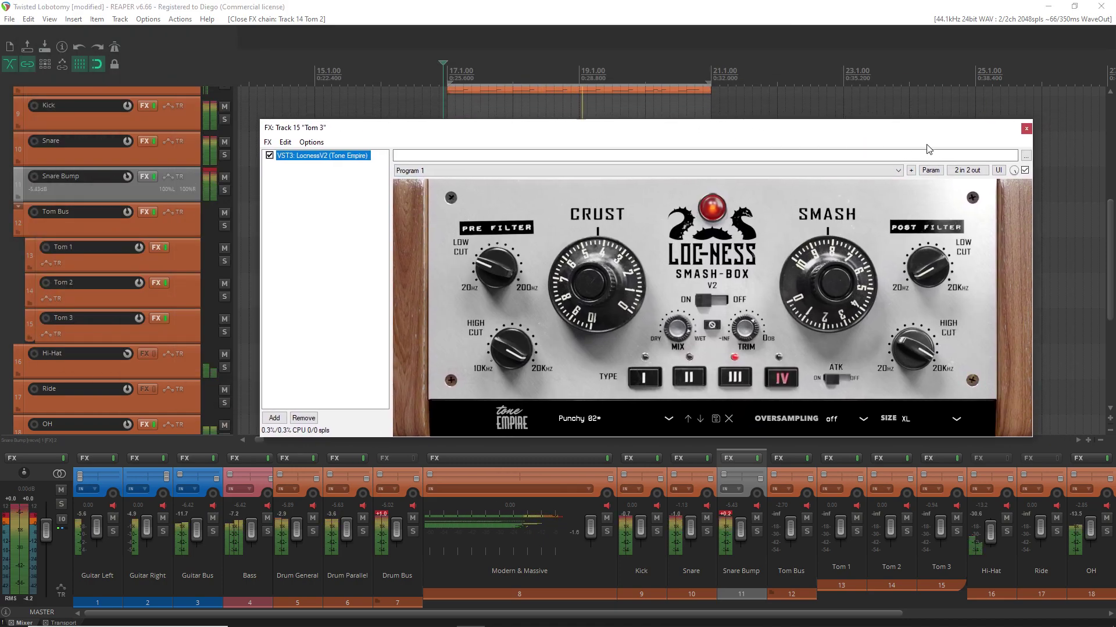
left_click(1026, 129)
- Review the OH track's effects chain: the Pro-Q 3 curve and the L2 Stereo limiter settings
scroll(197, 349, "down", 5)
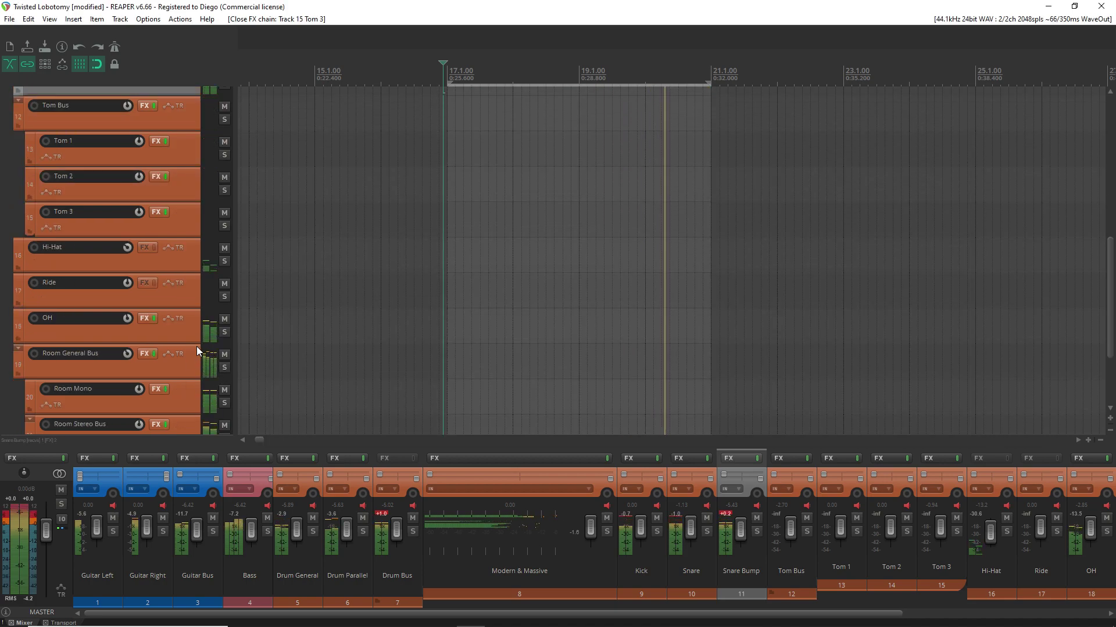
left_click(145, 249)
left_click_drag(577, 142, 527, 125)
left_click(287, 152)
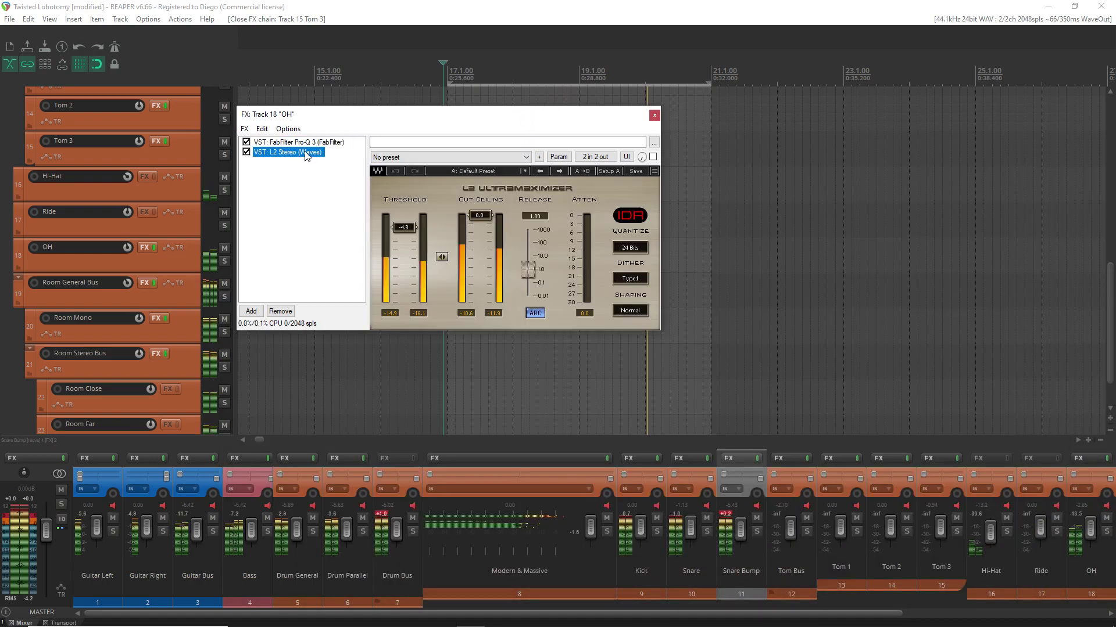
left_click(654, 115)
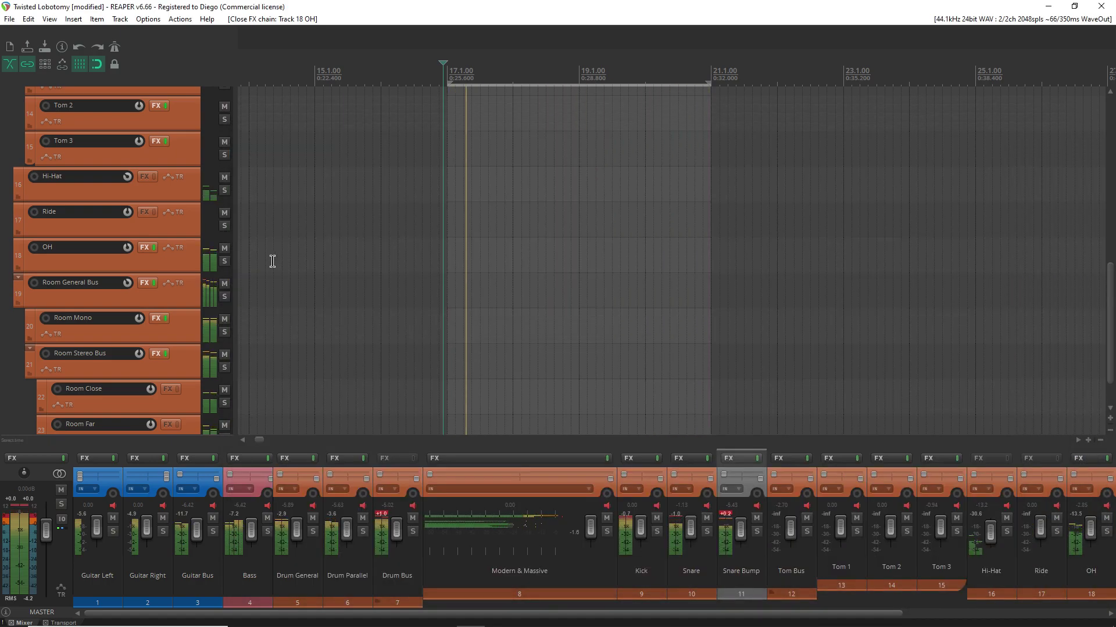
- Review the Room General Bus effects chain: the Pro-MB band settings and the Pro-Q 3 curve
left_click(144, 283)
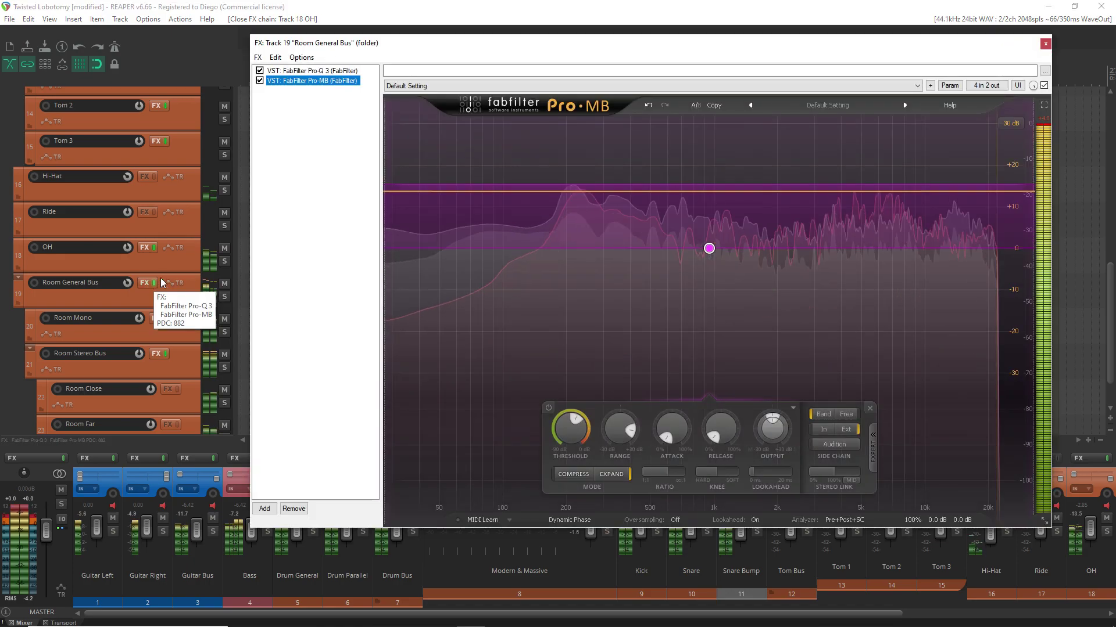
left_click(326, 71)
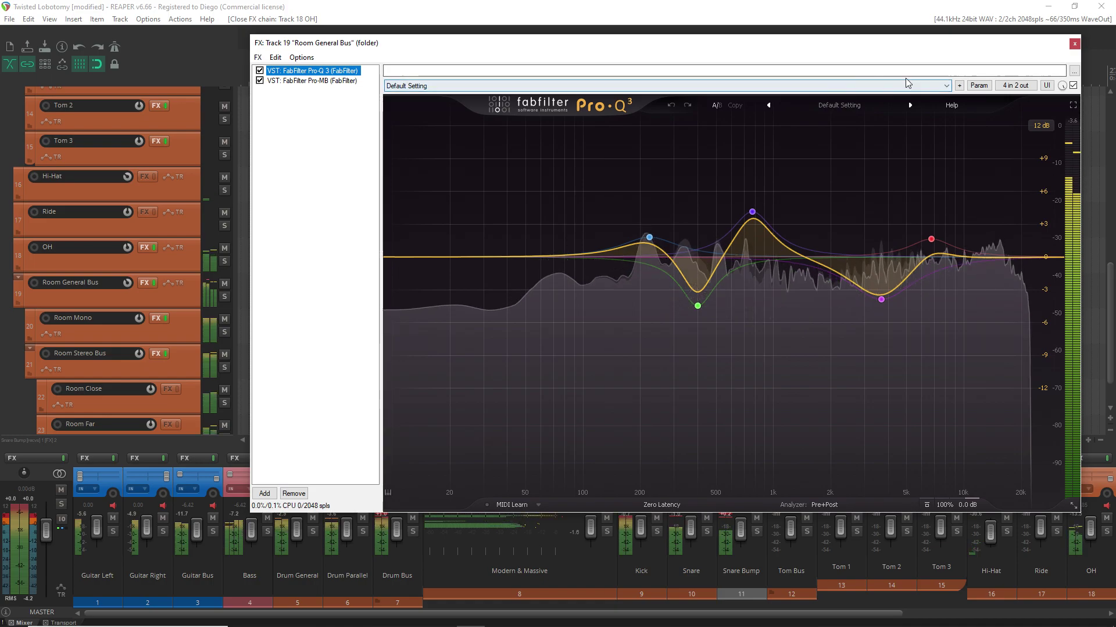
left_click(1074, 44)
- Review the Room Mono track's effects chain: the L2 Stereo limiter settings and the Pro-Q 3 curve
scroll(184, 323, "down", 3)
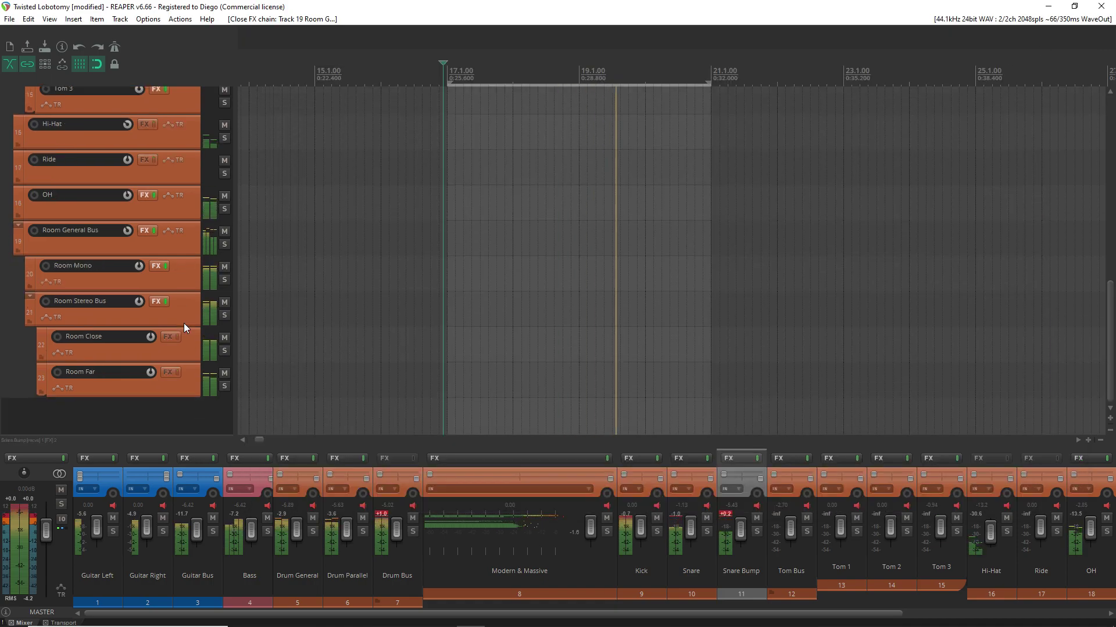
left_click(153, 266)
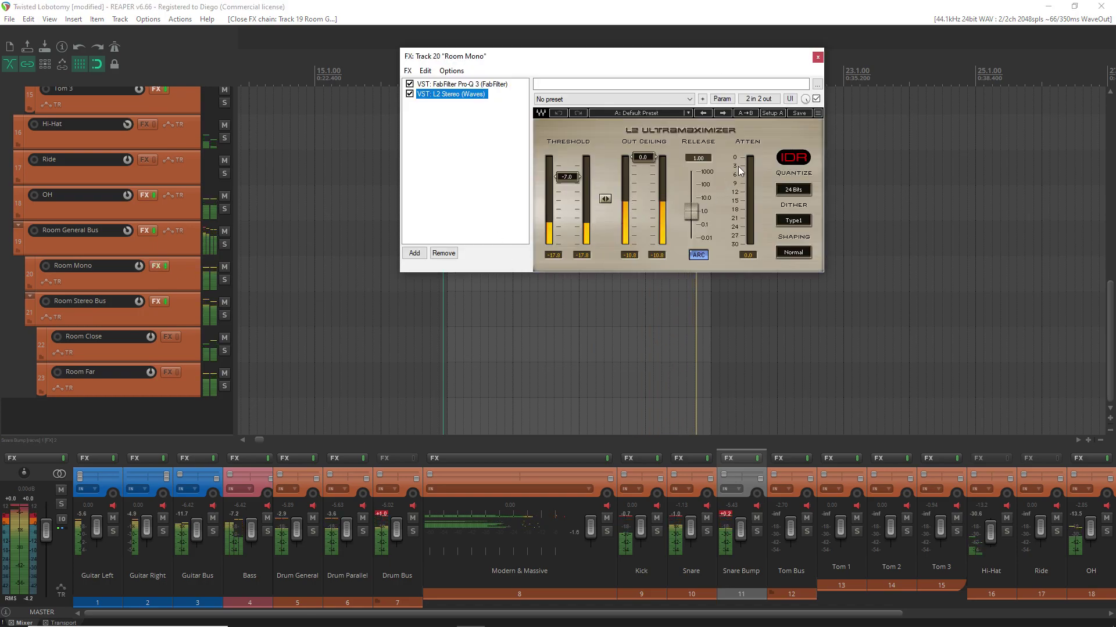
left_click(487, 86)
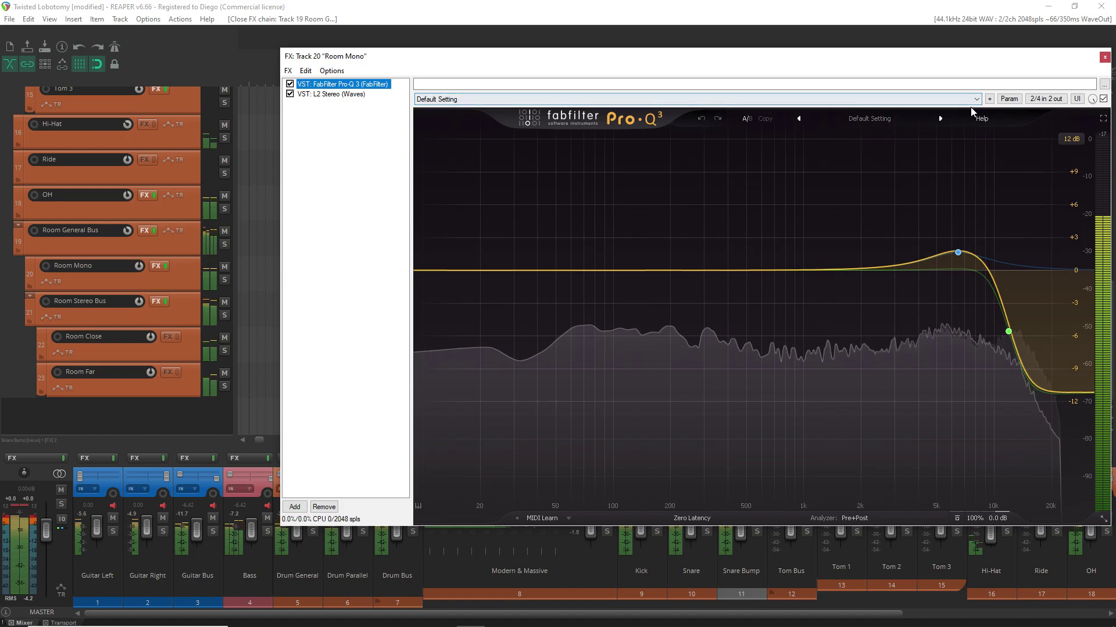
left_click(1104, 57)
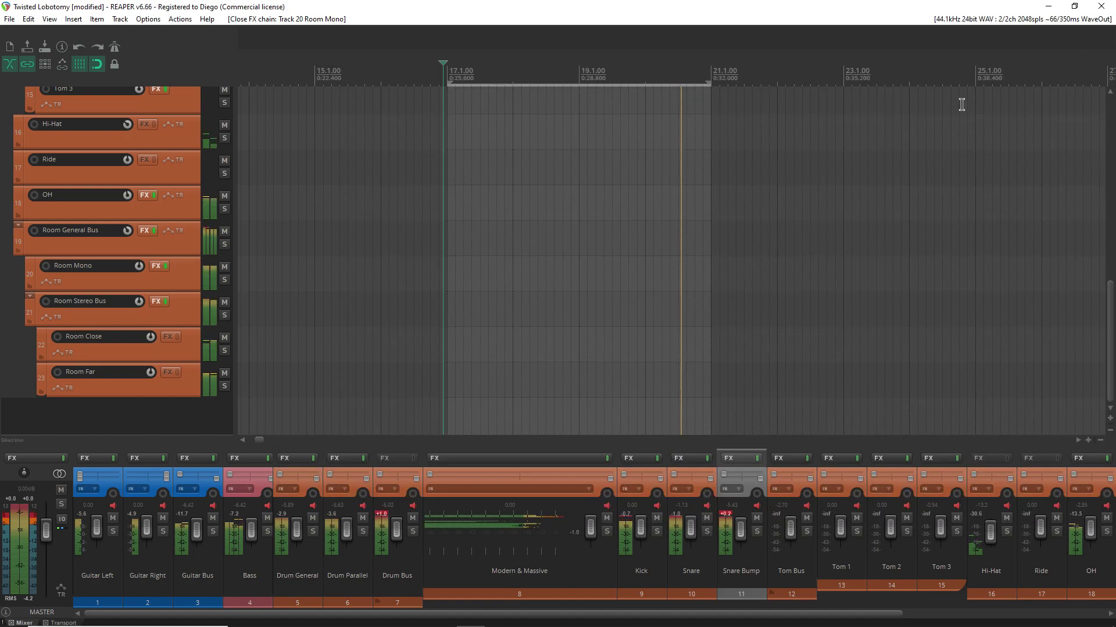
- Review the Room Stereo Bus effects chain: the L2 Stereo limiter and the Ozone Imager 2 width settings
left_click(153, 301)
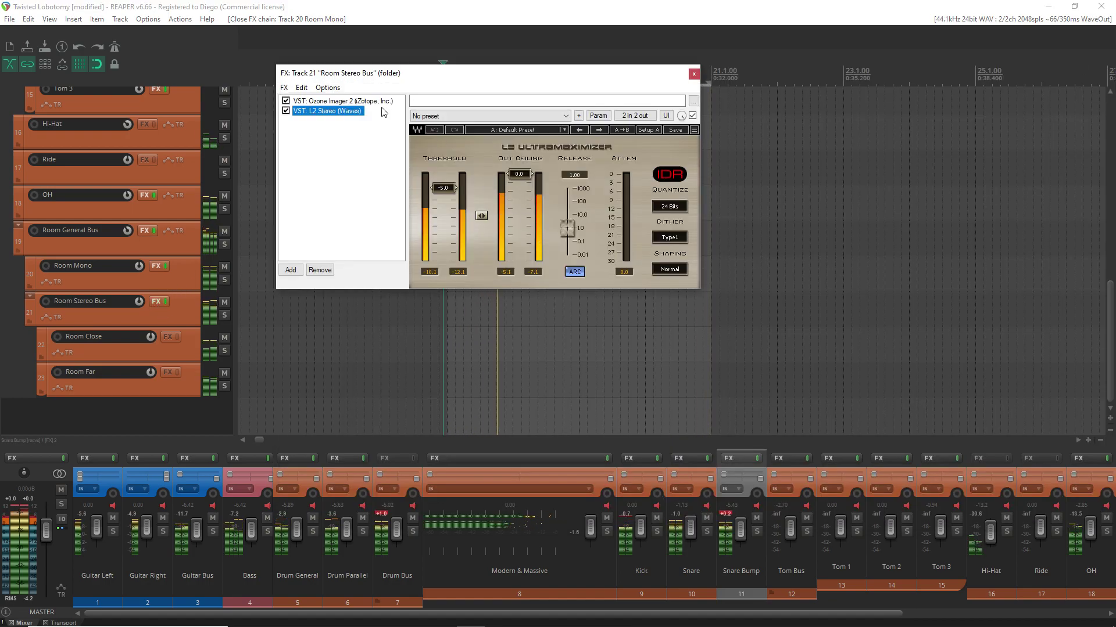
left_click(365, 103)
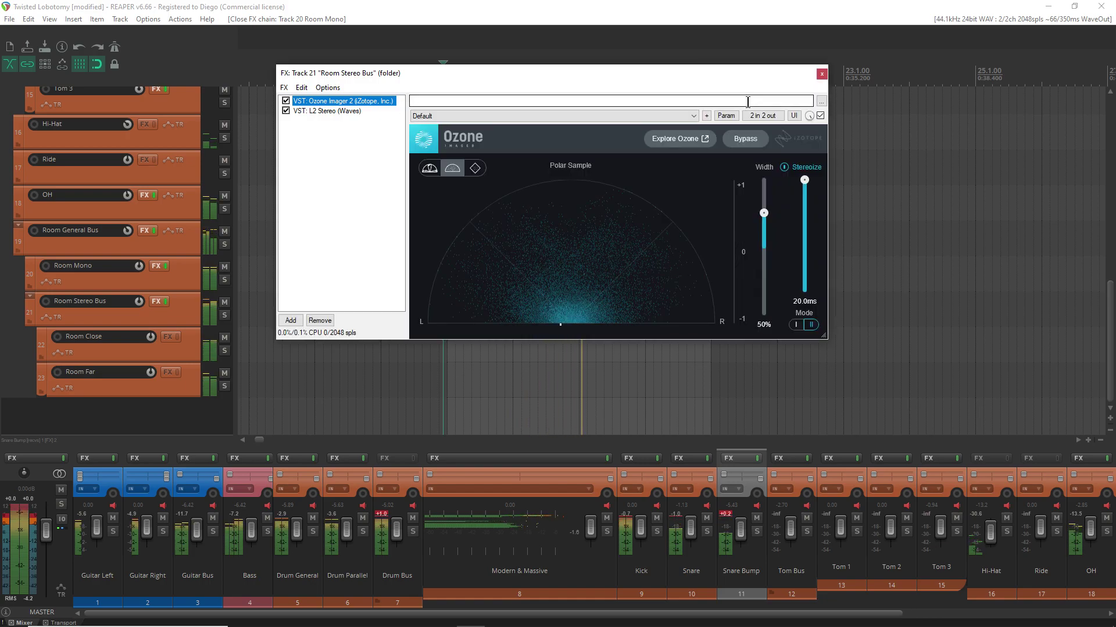
left_click(820, 74)
- Review the first four effects on the master track: Ozone Imager 2, Tape Face 2022, Pro-MB and Pro-Q 3
scroll(205, 279, "up", 15)
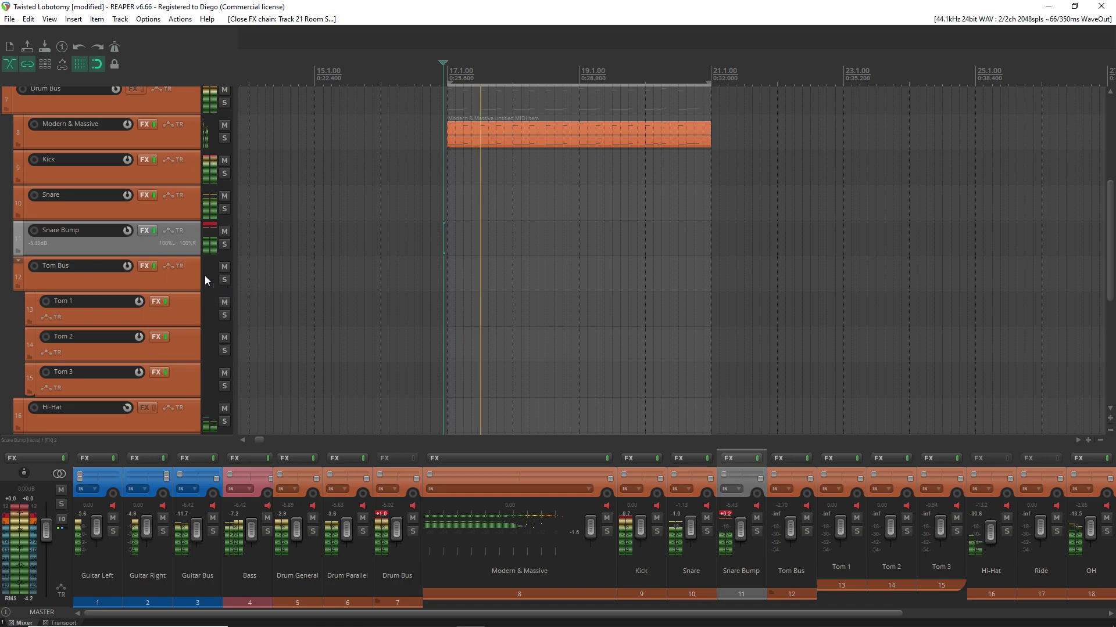
scroll(204, 275, "up", 1)
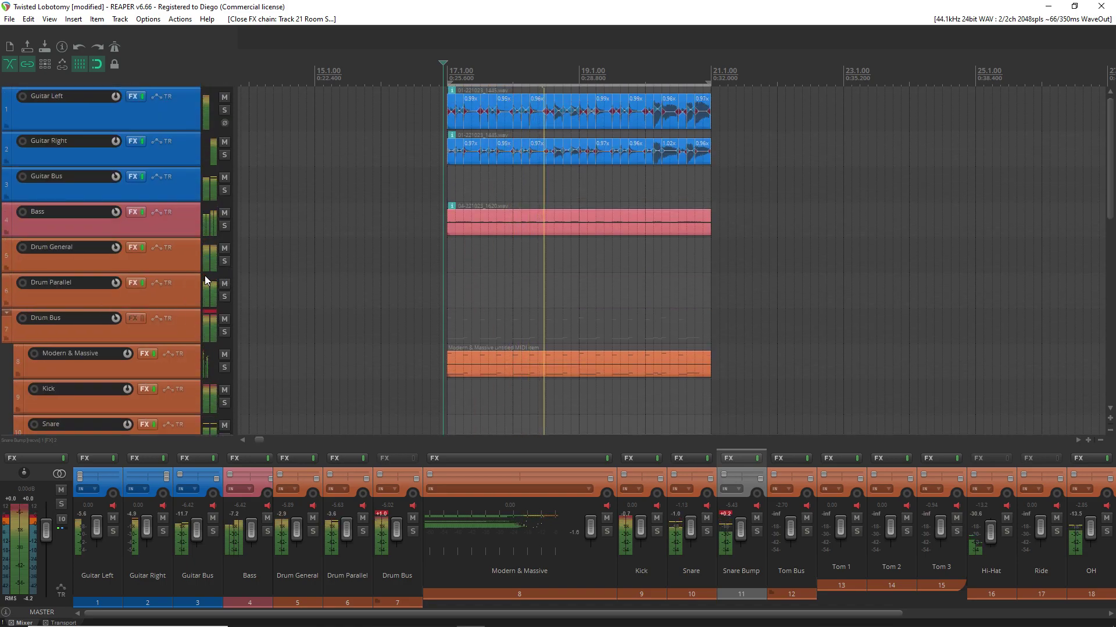
left_click(45, 457)
left_click(339, 169)
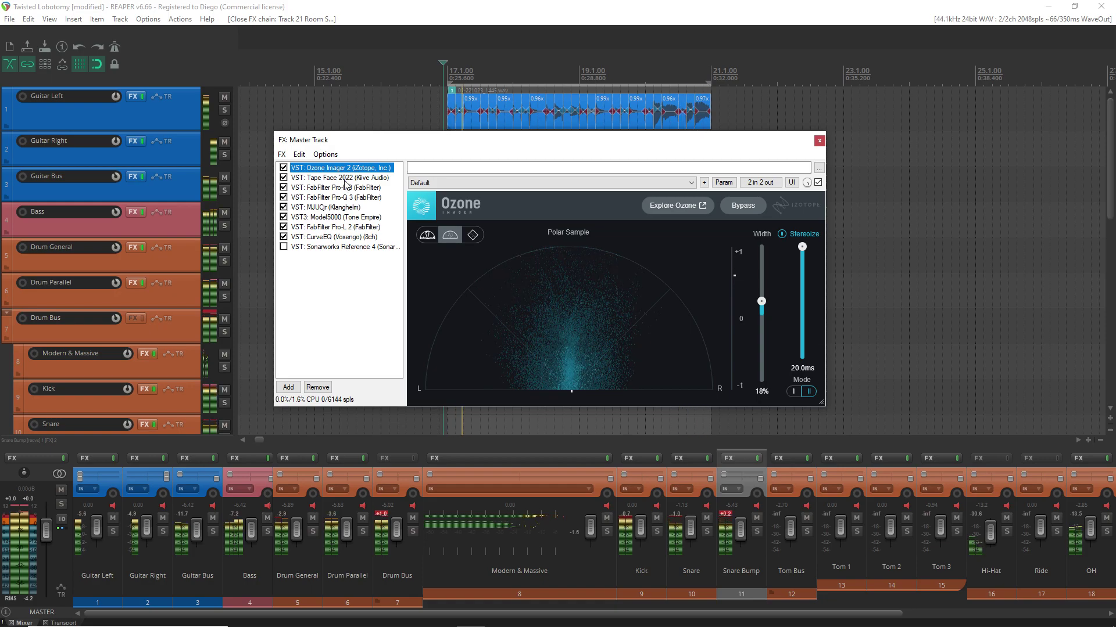
left_click(344, 179)
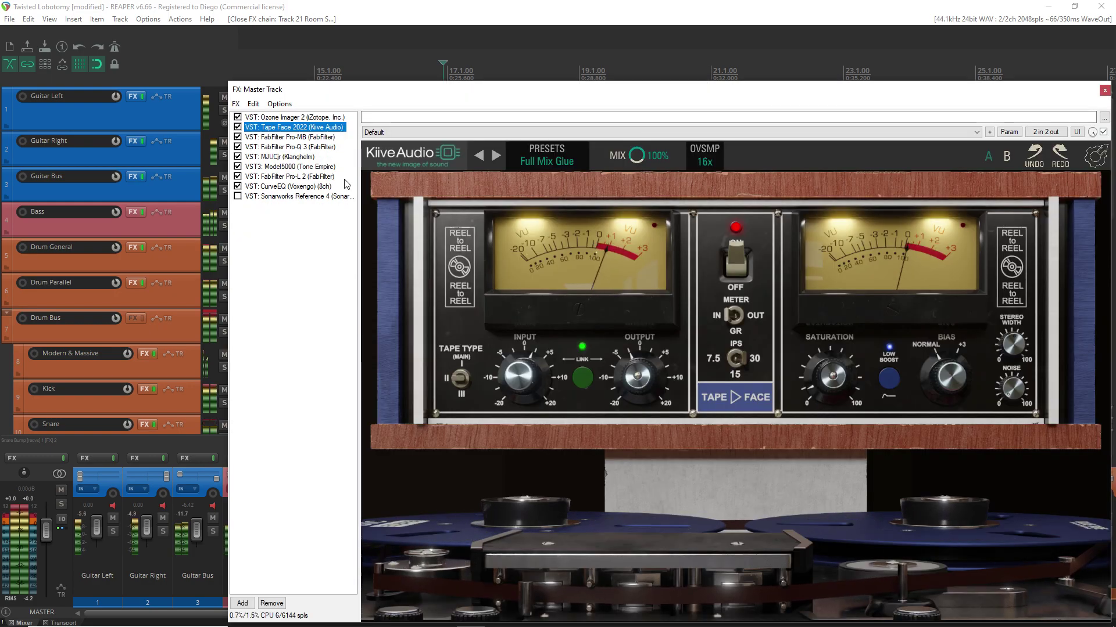
left_click(307, 138)
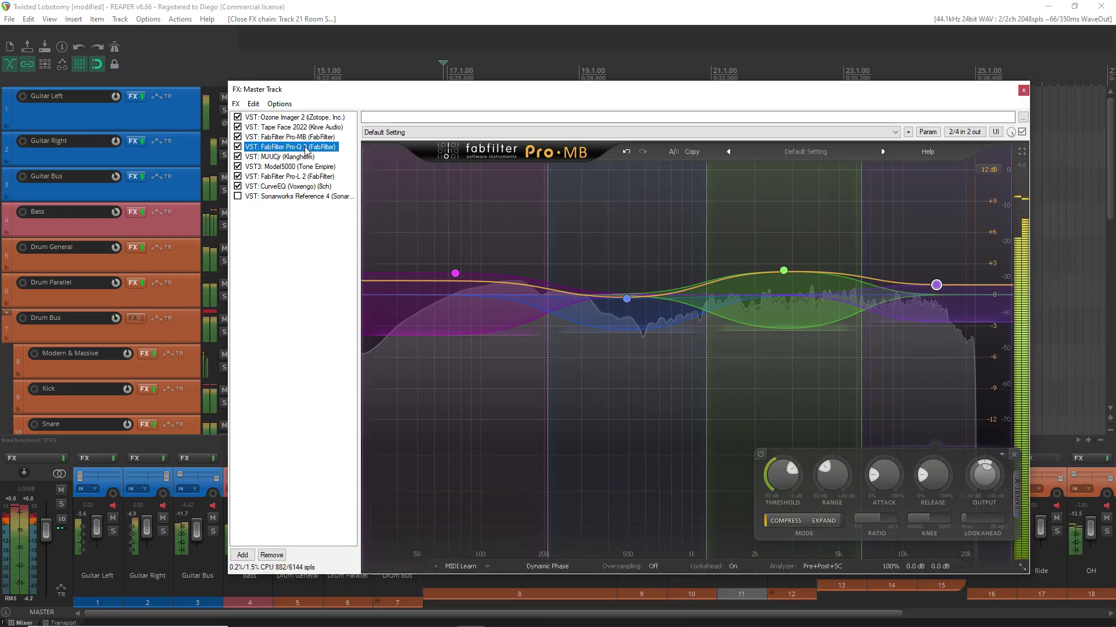
left_click(307, 147)
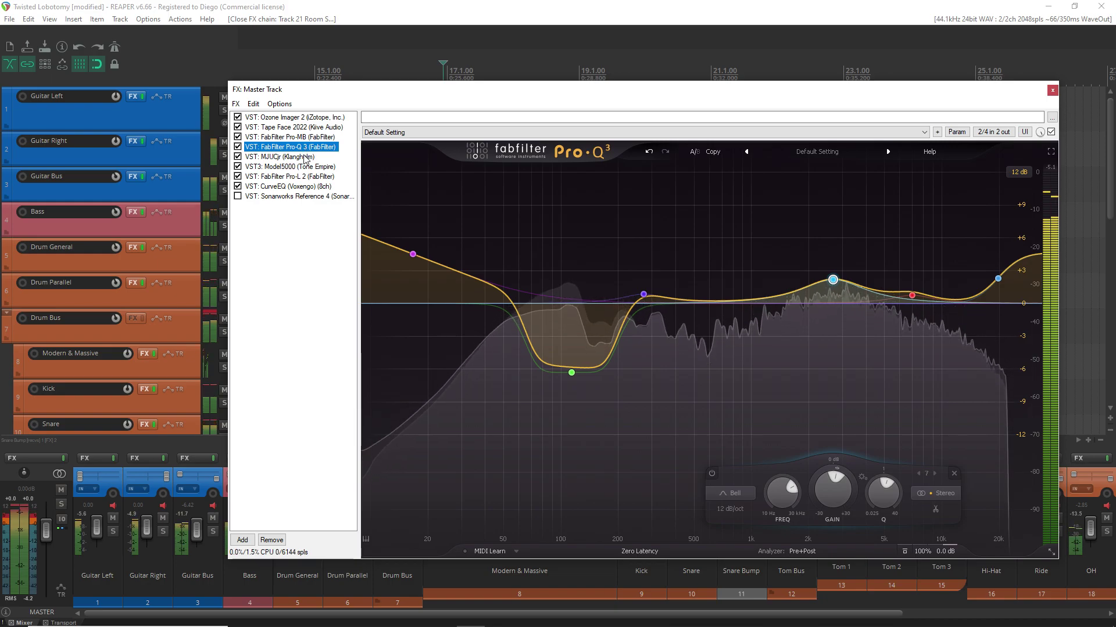
- Review the master track's MJUCjr, Model5000 and Pro-L 2 settings and close the chain
left_click(303, 157)
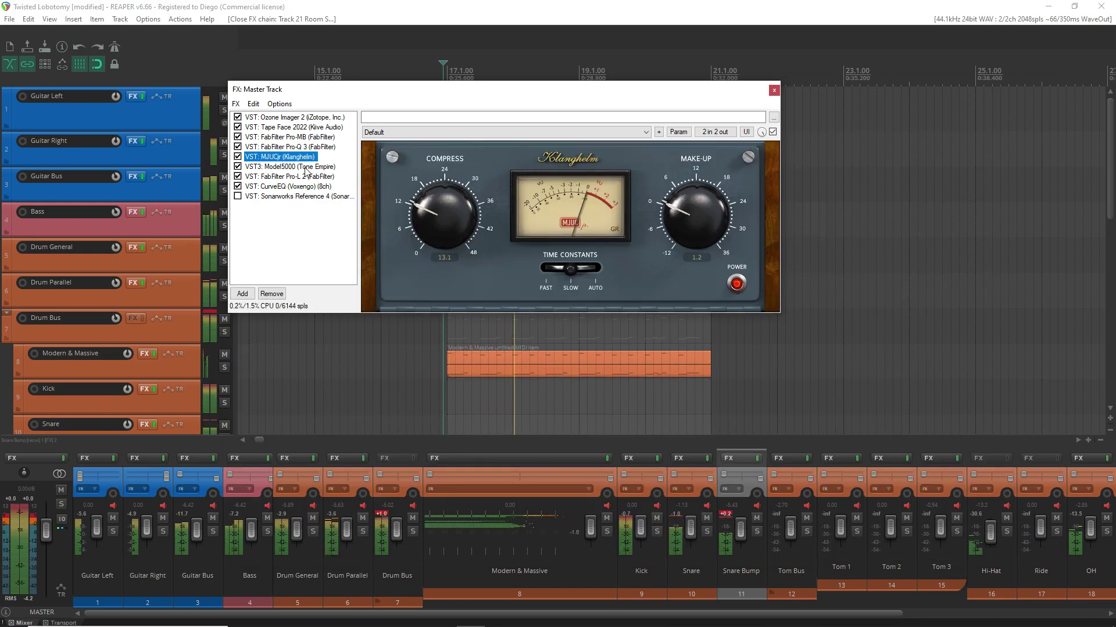
left_click(304, 166)
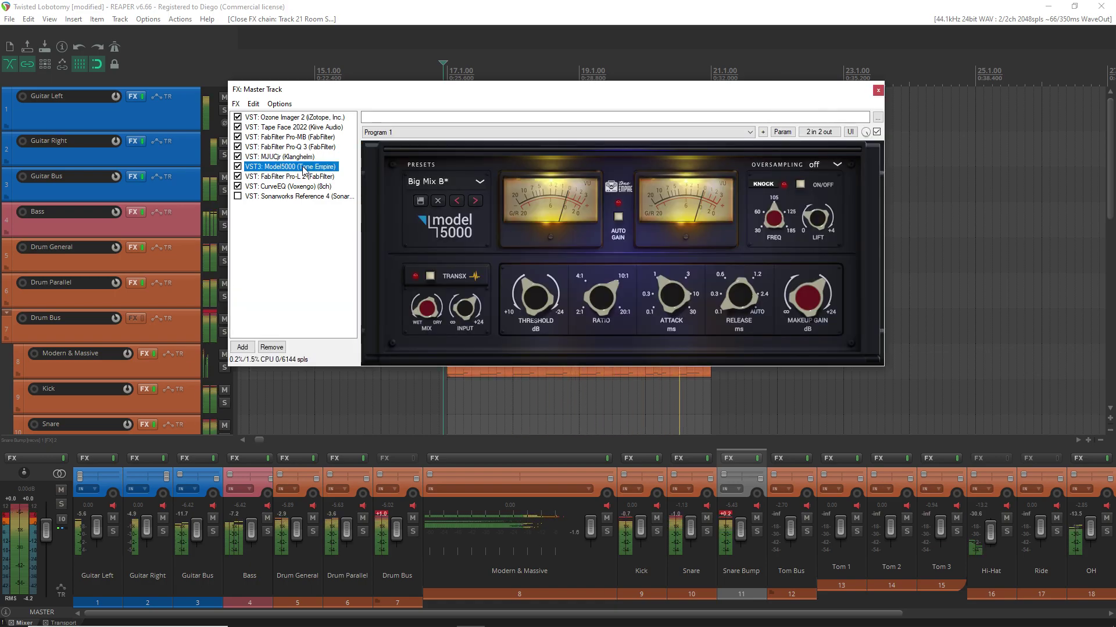
left_click(305, 176)
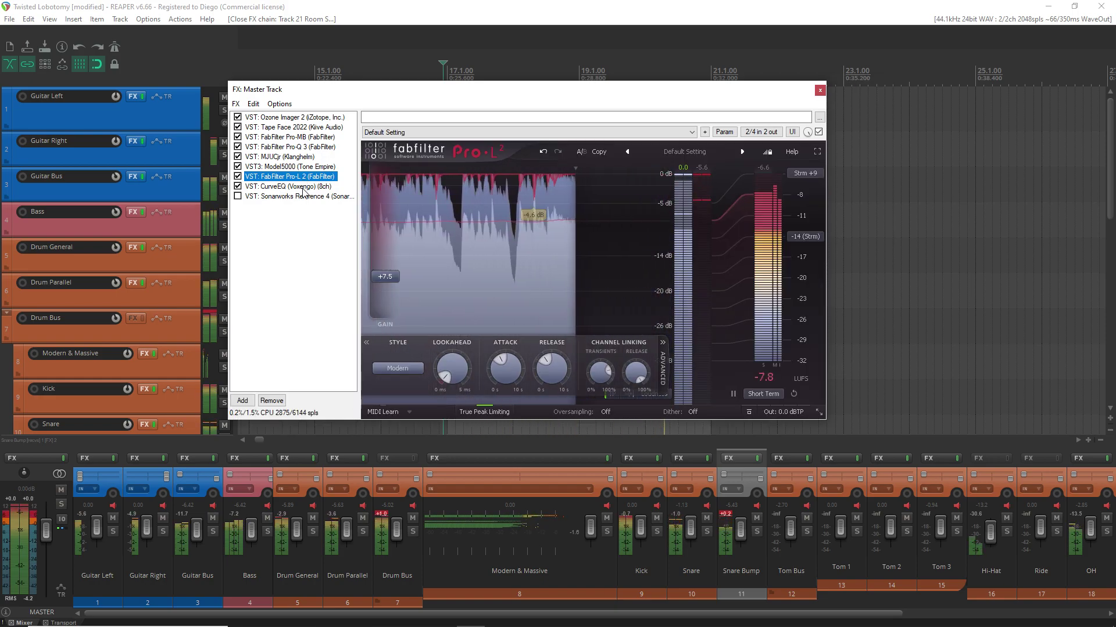
left_click(819, 90)
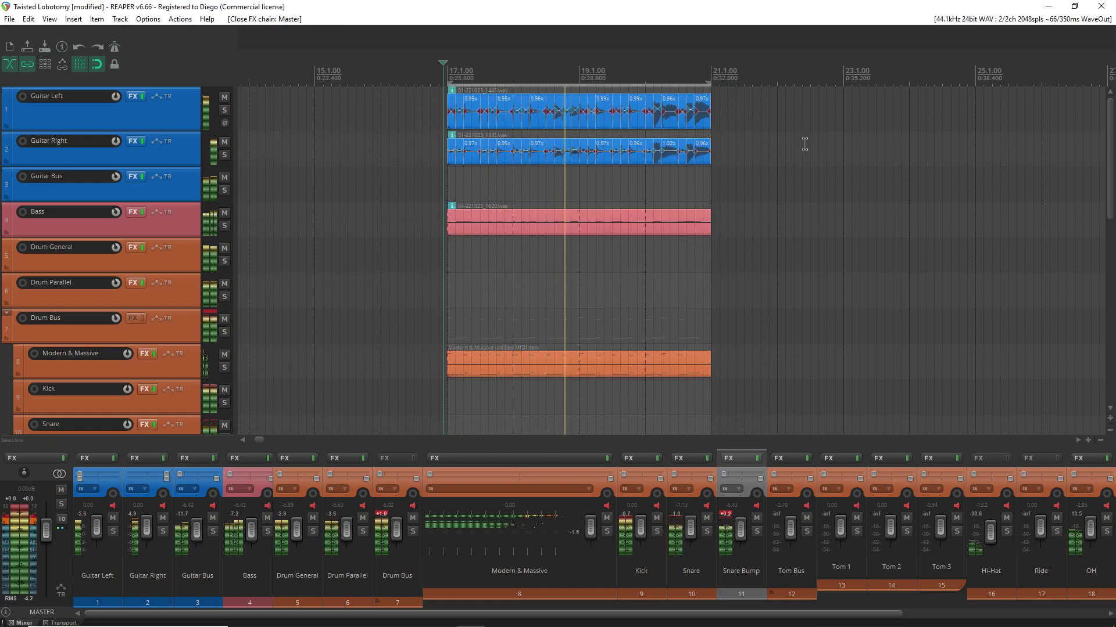